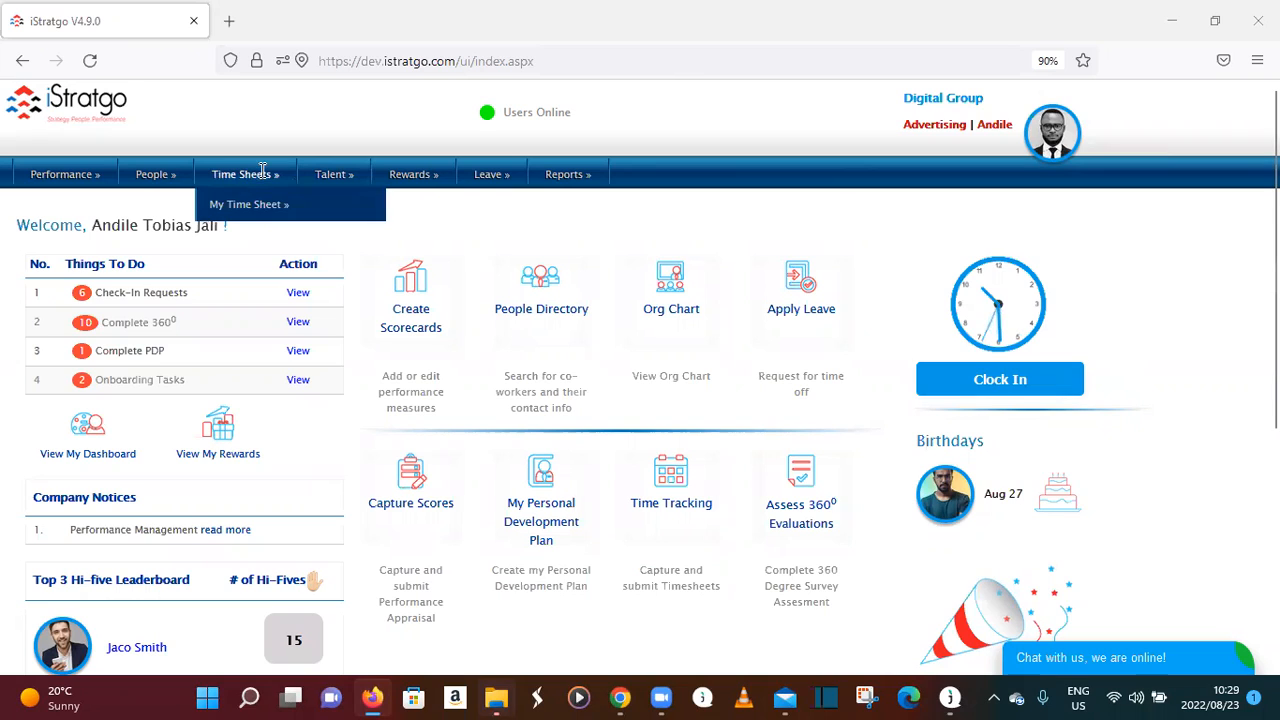
- Open My Time Sheet and examine the time-per-category chart, the billable versus non-billable chart and the activity list
{"action": "mouse_move", "coordinate": [262, 207]}
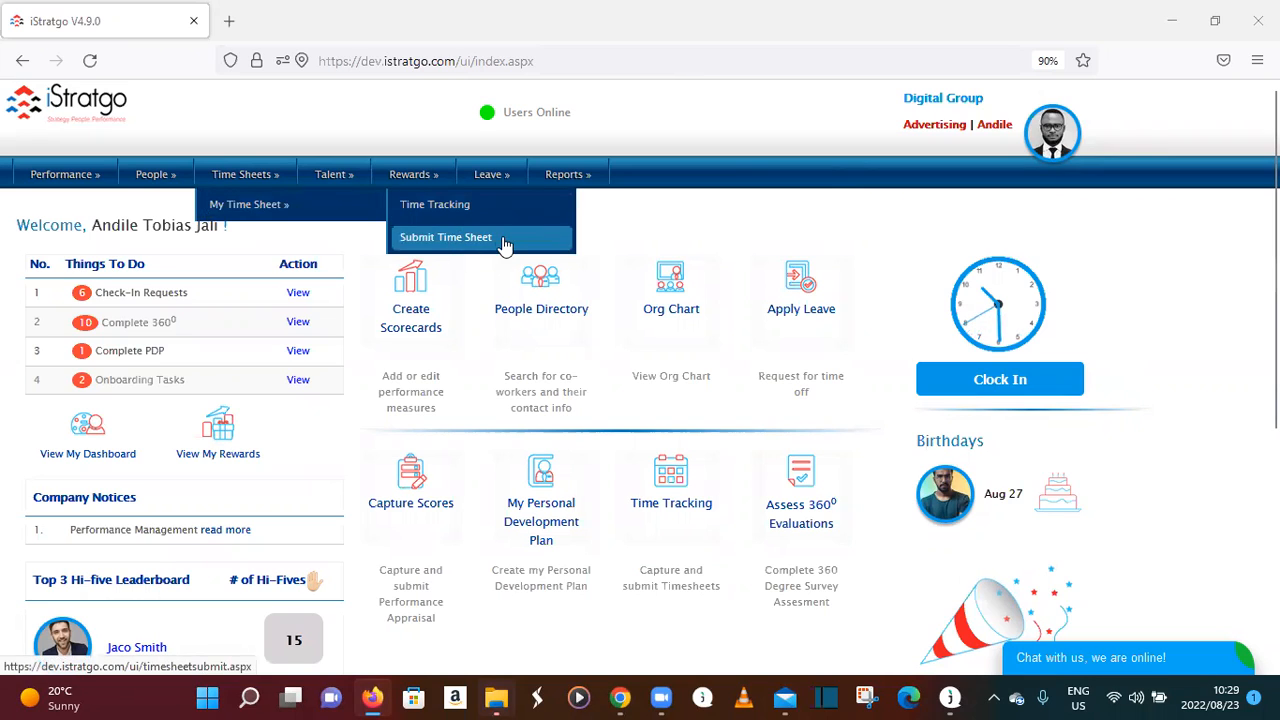
{"action": "left_click", "coordinate": [310, 207]}
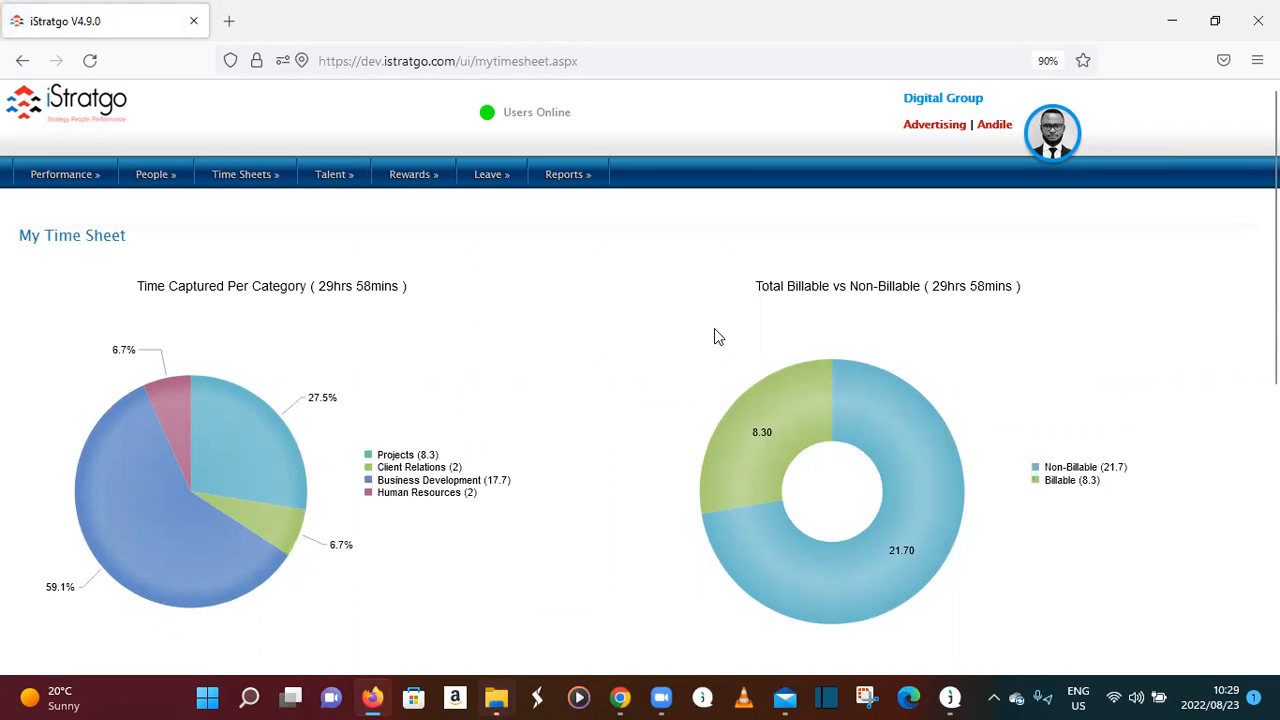
{"action": "scroll", "coordinate": [710, 330], "scroll_direction": "down", "scroll_amount": 1}
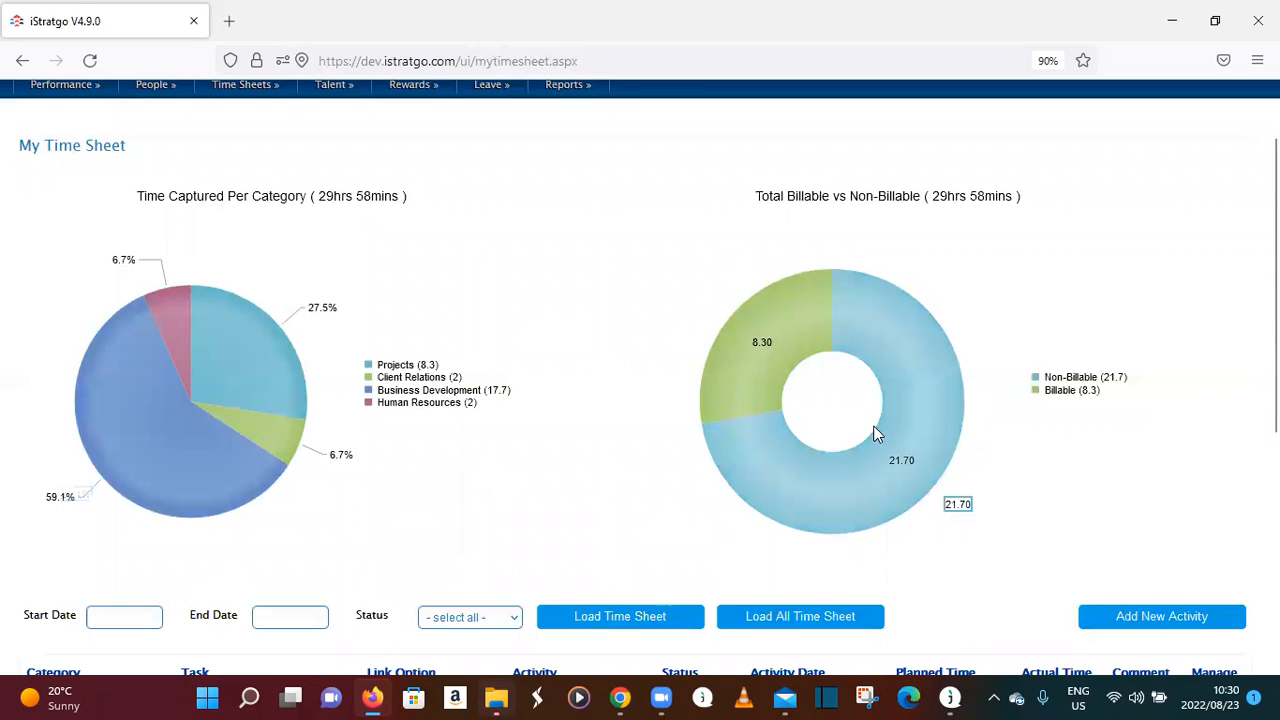
{"action": "scroll", "coordinate": [848, 371], "scroll_direction": "down", "scroll_amount": 1}
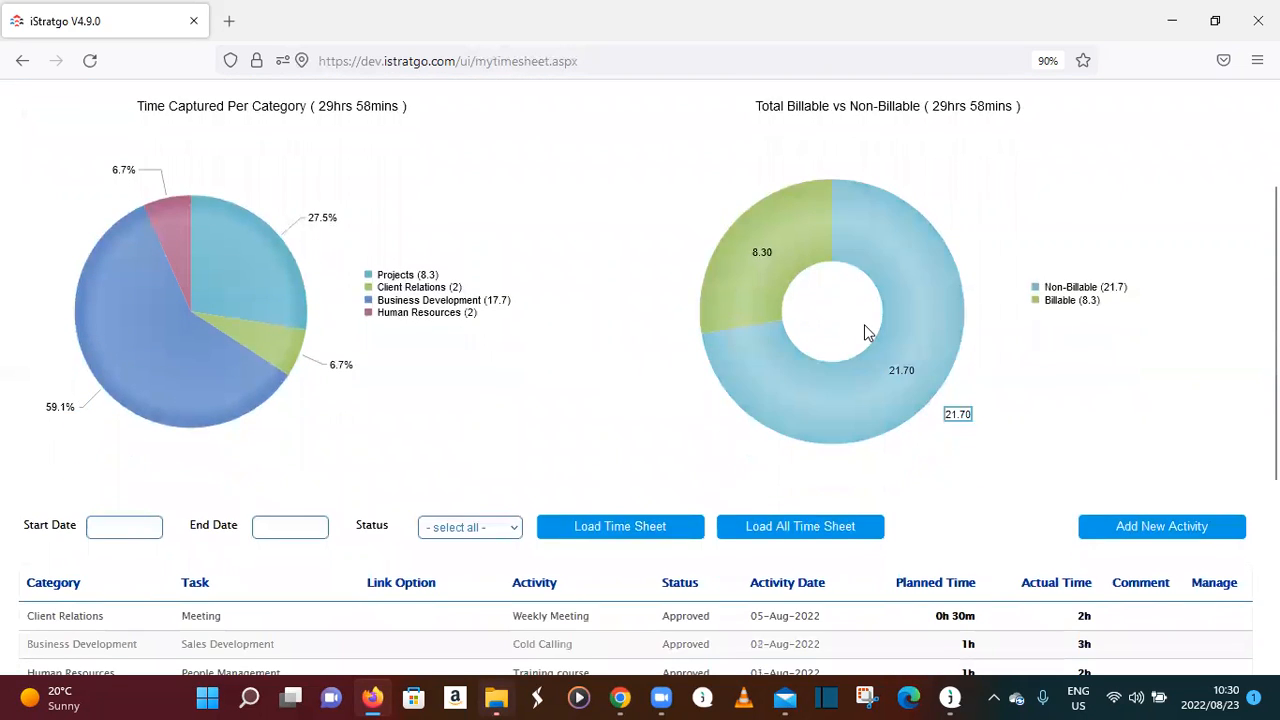
{"action": "scroll", "coordinate": [866, 334], "scroll_direction": "up", "scroll_amount": 1}
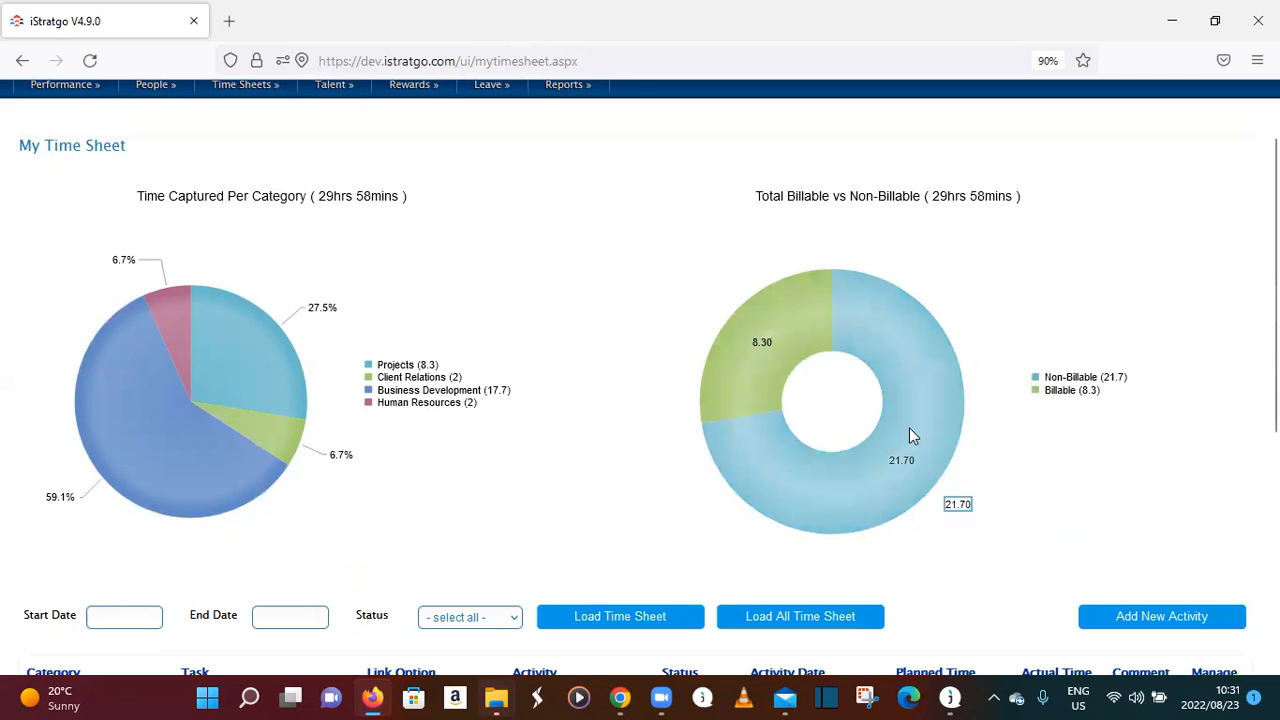
{"action": "scroll", "coordinate": [933, 414], "scroll_direction": "down", "scroll_amount": 1}
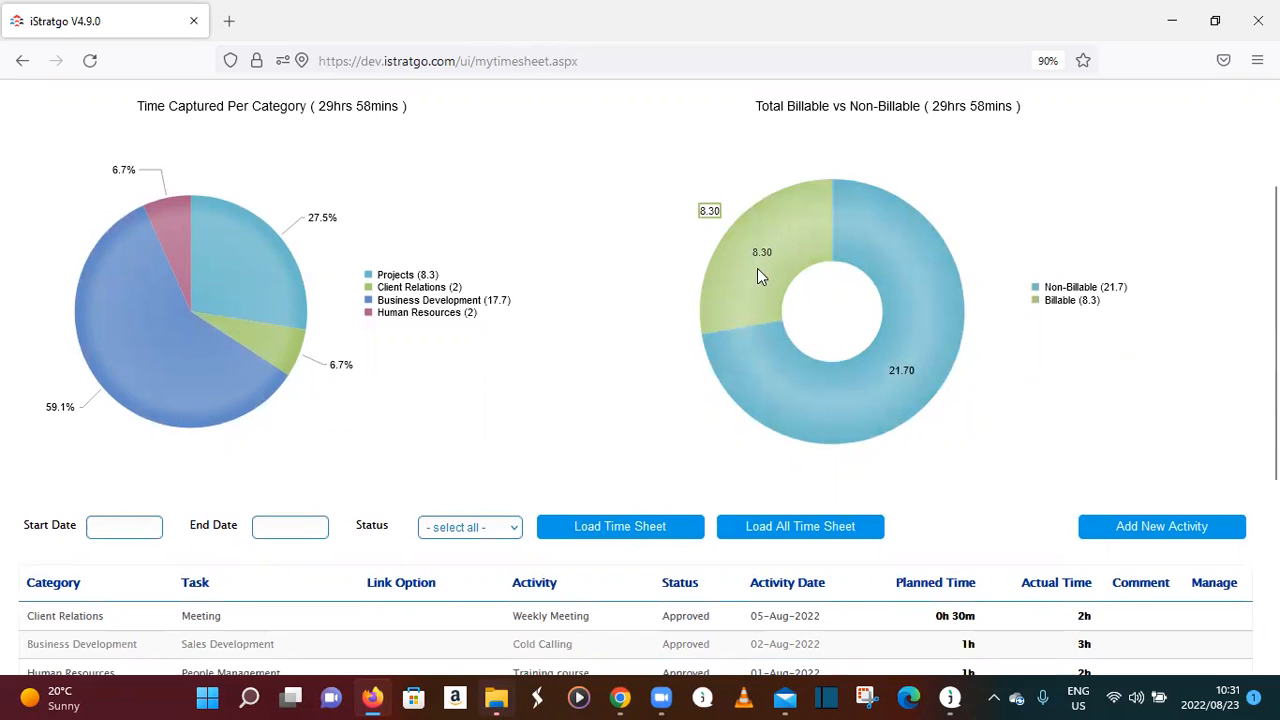
{"action": "scroll", "coordinate": [480, 365], "scroll_direction": "down", "scroll_amount": 2}
{"action": "scroll", "coordinate": [390, 368], "scroll_direction": "up", "scroll_amount": 1}
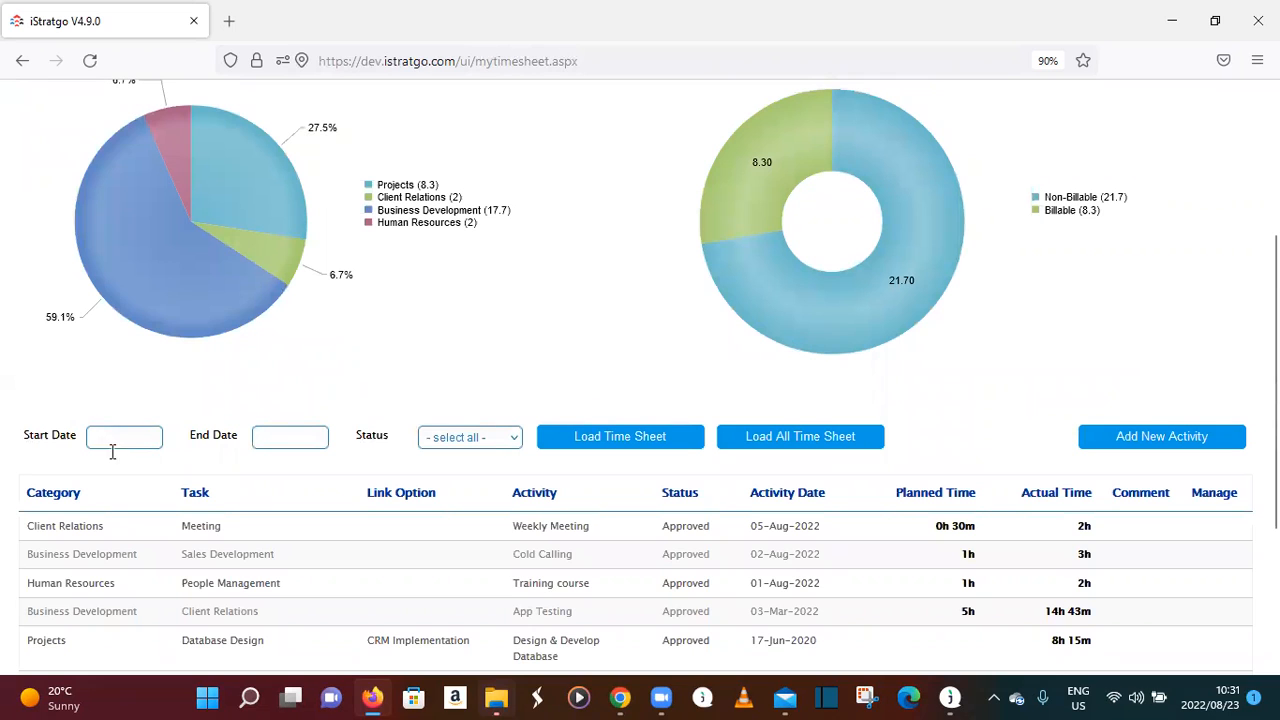
{"action": "scroll", "coordinate": [166, 500], "scroll_direction": "down", "scroll_amount": 1}
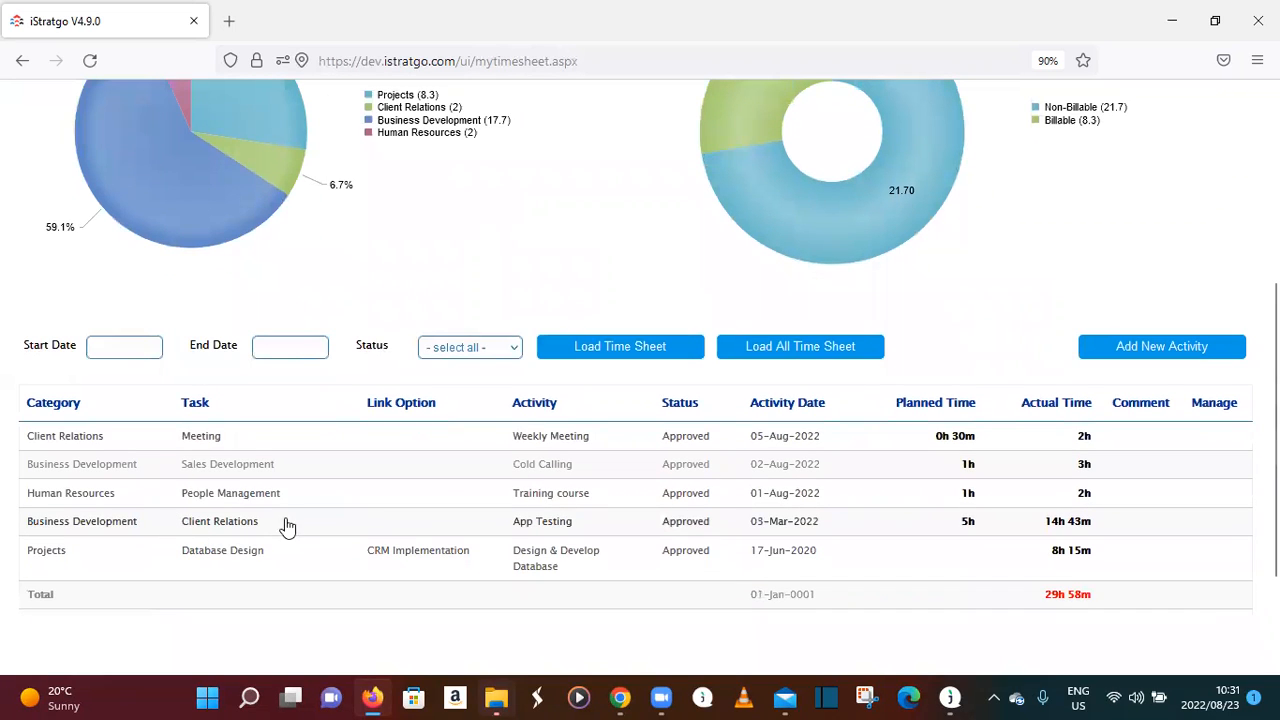
- Load the time sheet for Approved activities with start date 2022/08/01 and end date 2022/08/19
{"action": "scroll", "coordinate": [154, 369], "scroll_direction": "up", "scroll_amount": 1}
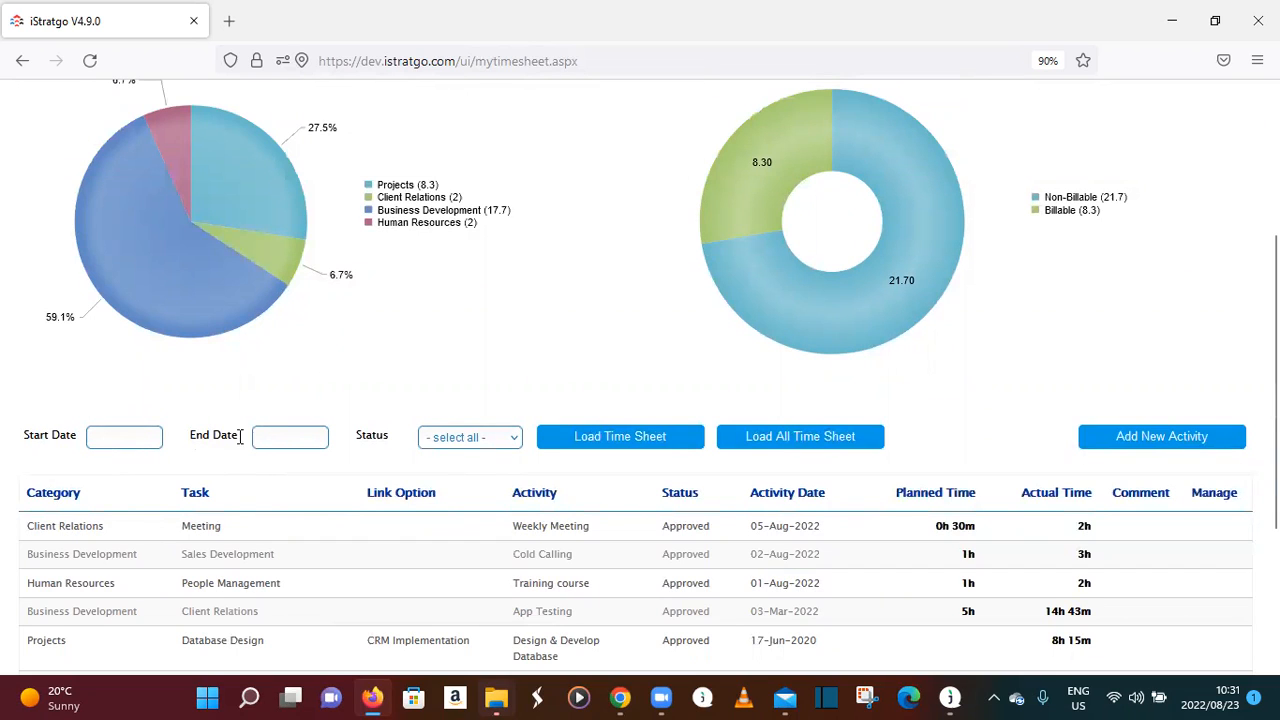
{"action": "left_click", "coordinate": [129, 434]}
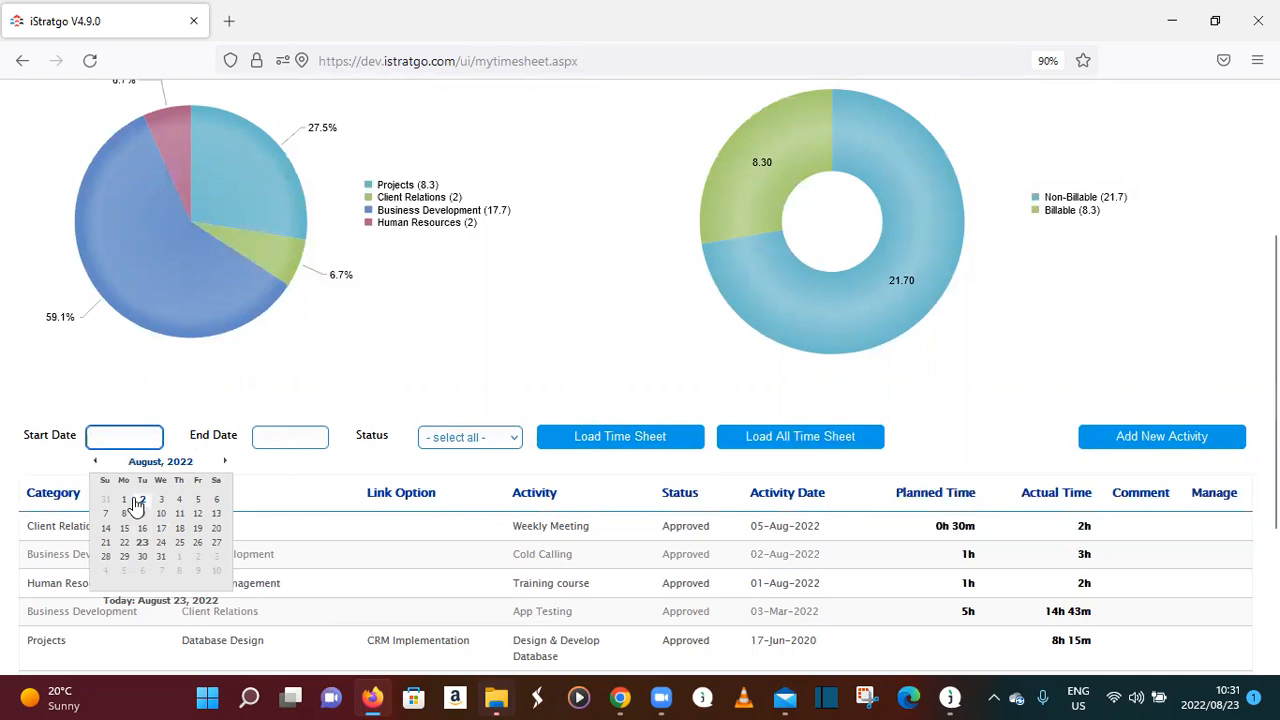
{"action": "left_click", "coordinate": [125, 501]}
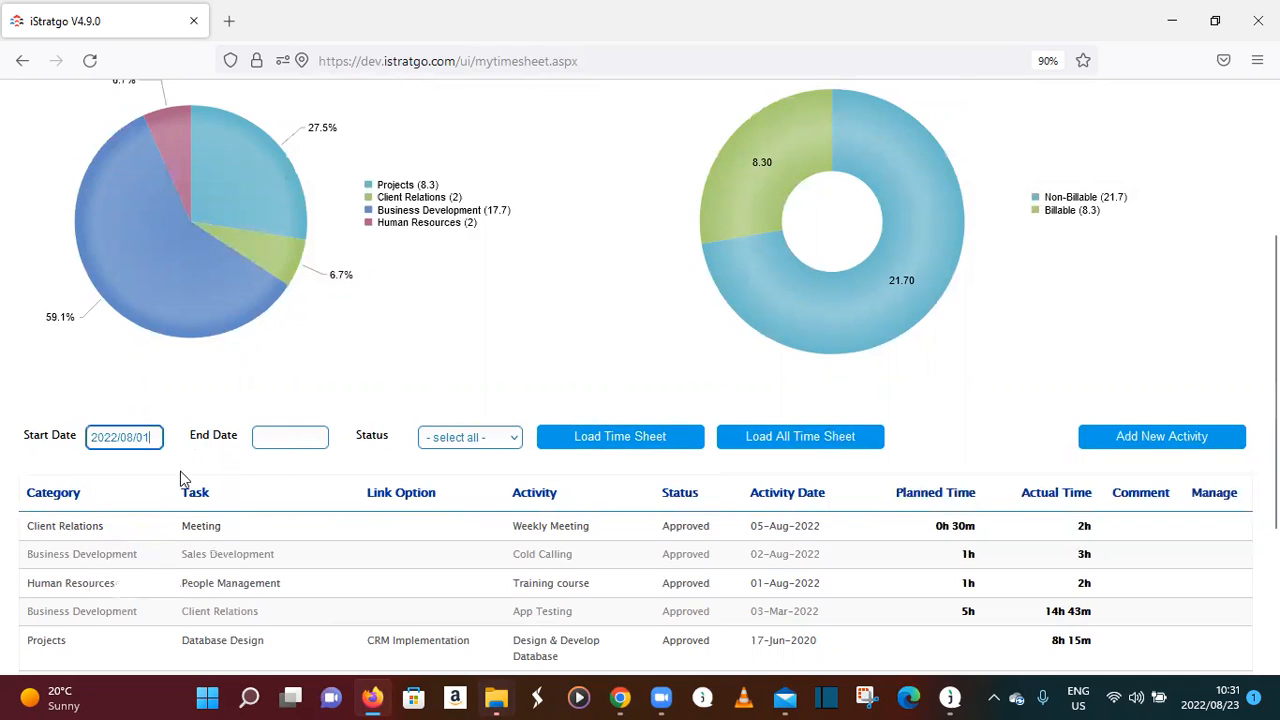
{"action": "left_click", "coordinate": [301, 438]}
{"action": "left_click", "coordinate": [366, 535]}
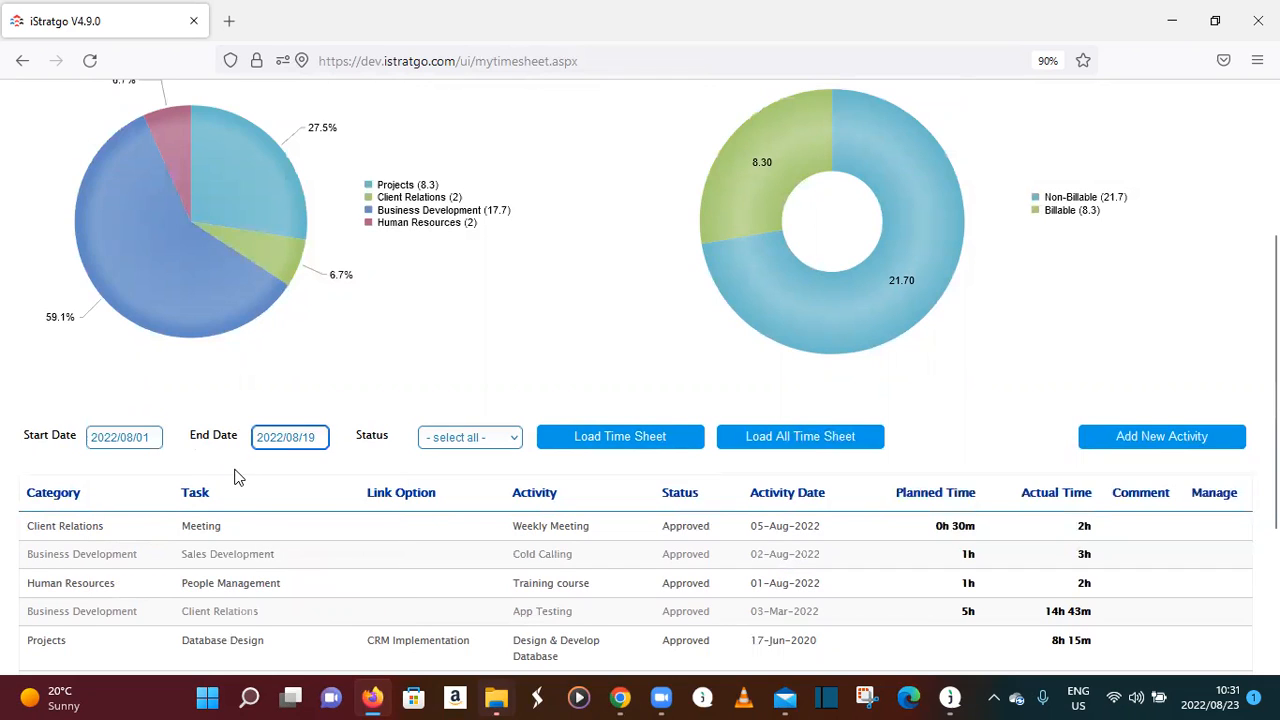
{"action": "left_click", "coordinate": [515, 441]}
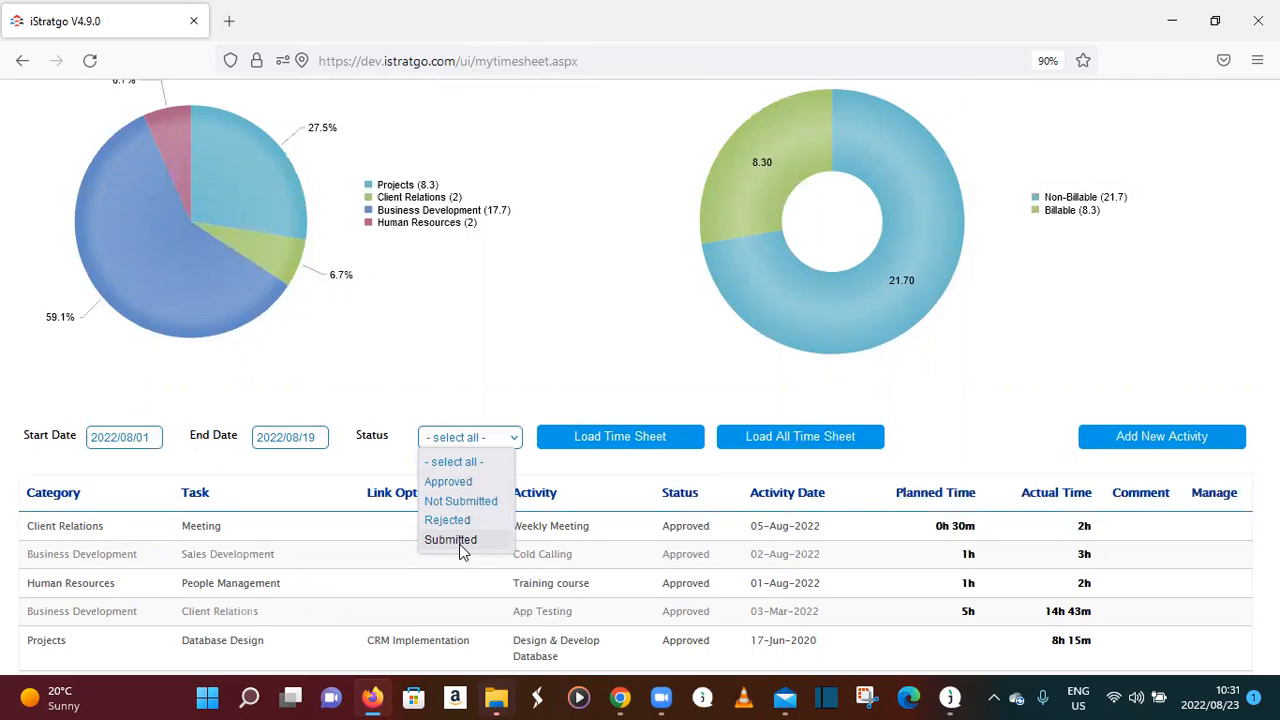
{"action": "left_click", "coordinate": [484, 482]}
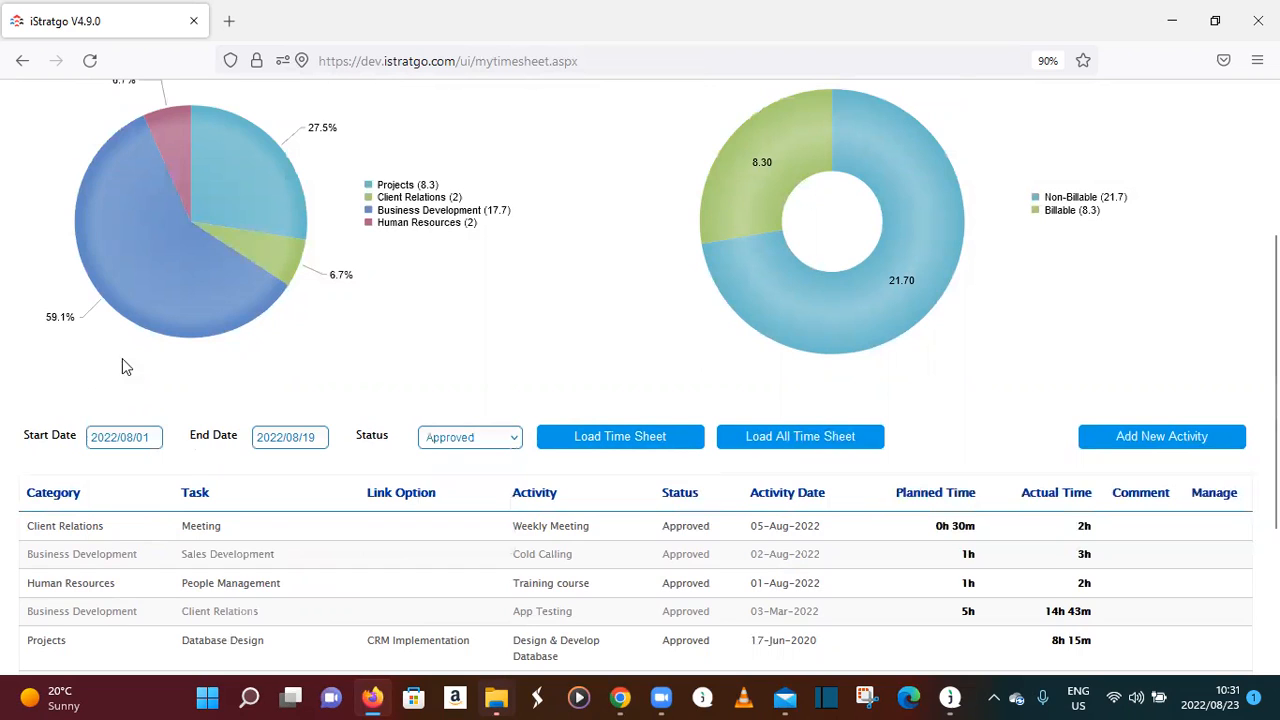
{"action": "left_click", "coordinate": [602, 445]}
{"action": "left_click", "coordinate": [608, 443]}
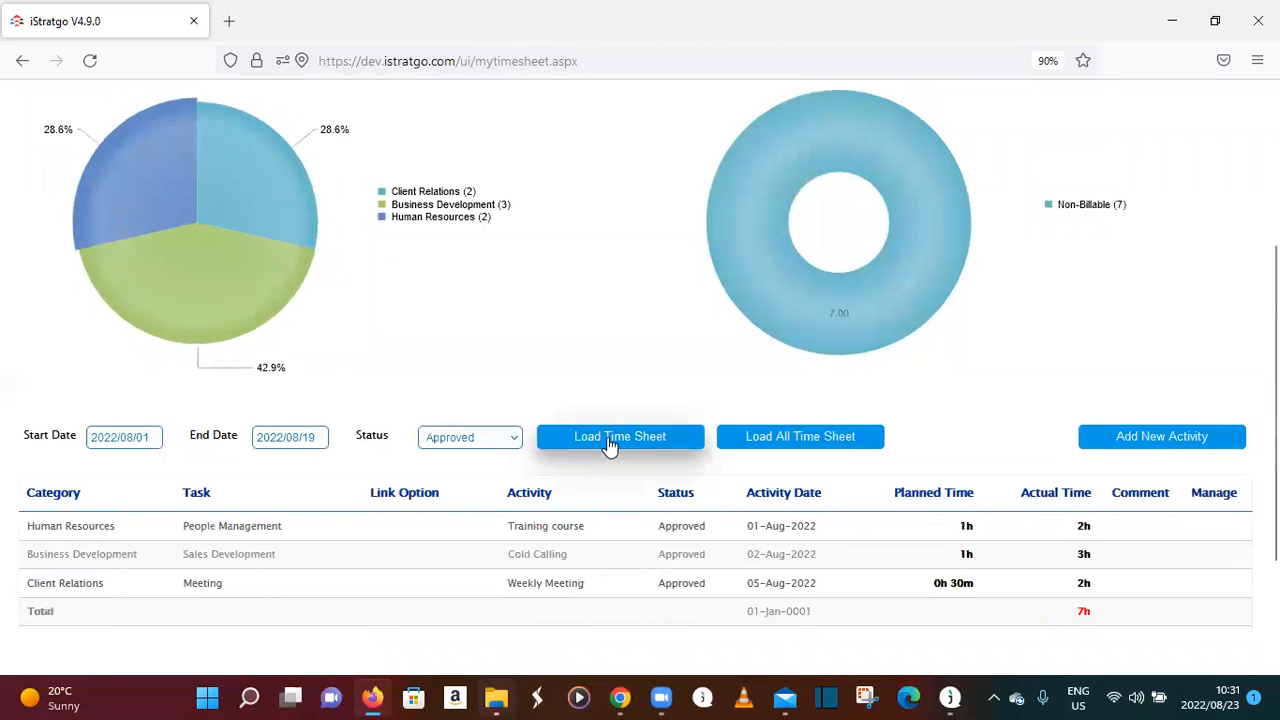
- Examine the filtered activity list, its total actual time and both charts for the selected period
{"action": "scroll", "coordinate": [547, 476], "scroll_direction": "down", "scroll_amount": 3}
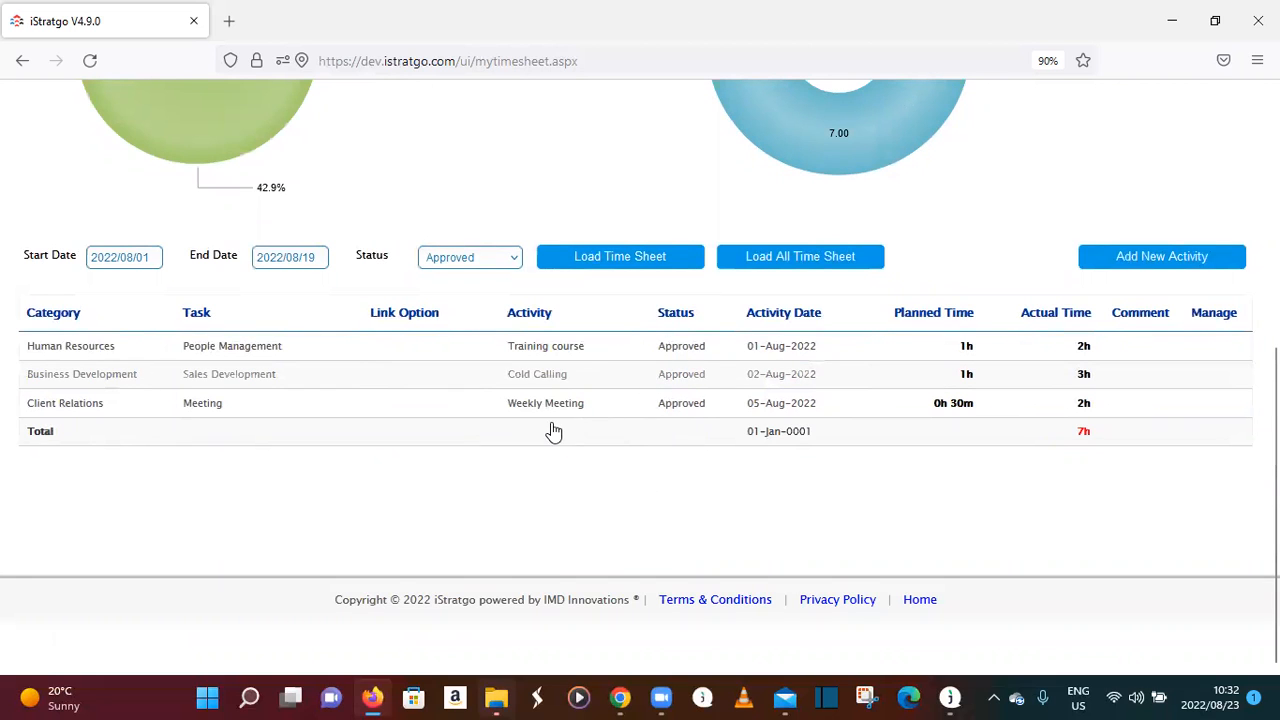
{"action": "scroll", "coordinate": [480, 385], "scroll_direction": "up", "scroll_amount": 3}
{"action": "scroll", "coordinate": [335, 321], "scroll_direction": "up", "scroll_amount": 3}
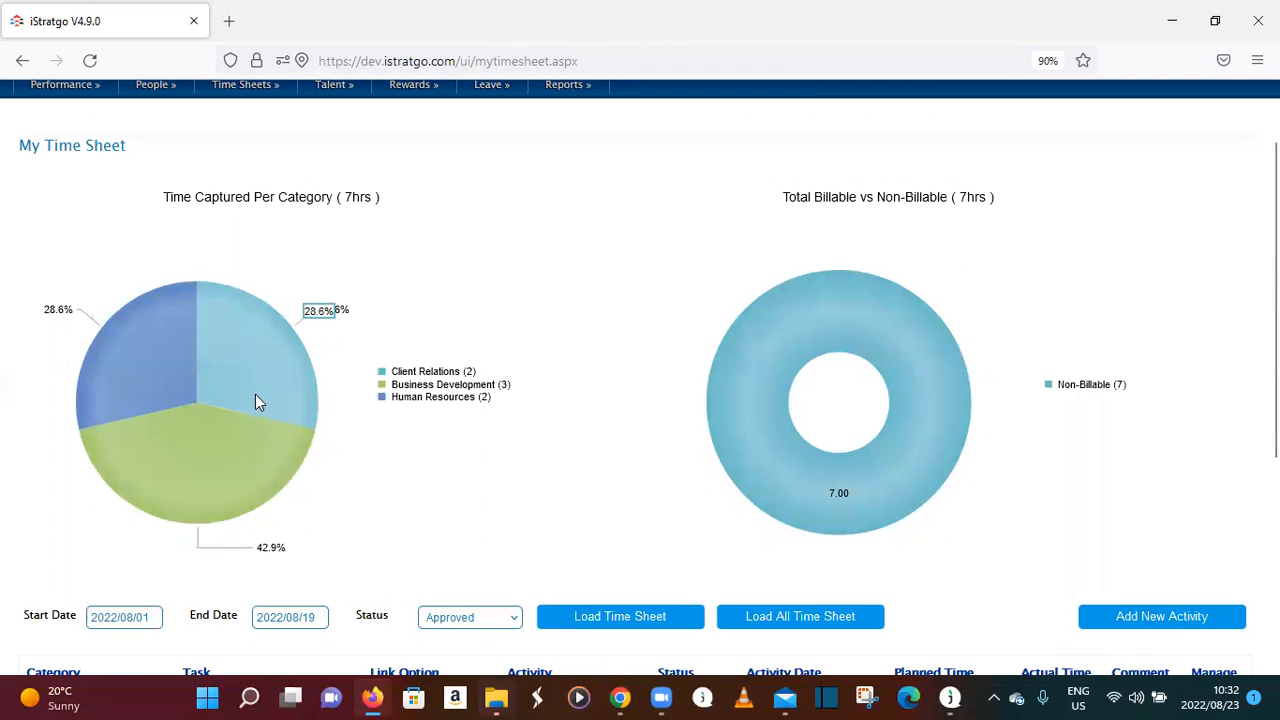
{"action": "scroll", "coordinate": [252, 538], "scroll_direction": "down", "scroll_amount": 2}
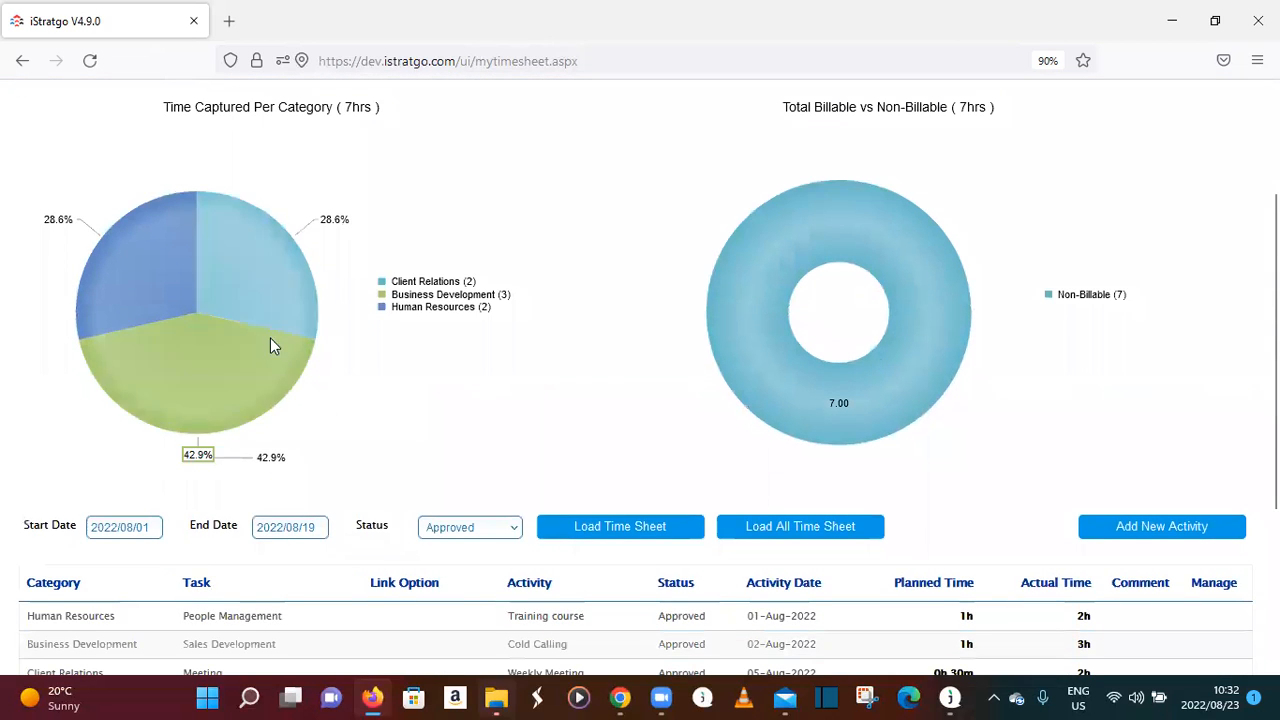
{"action": "scroll", "coordinate": [165, 560], "scroll_direction": "down", "scroll_amount": 2}
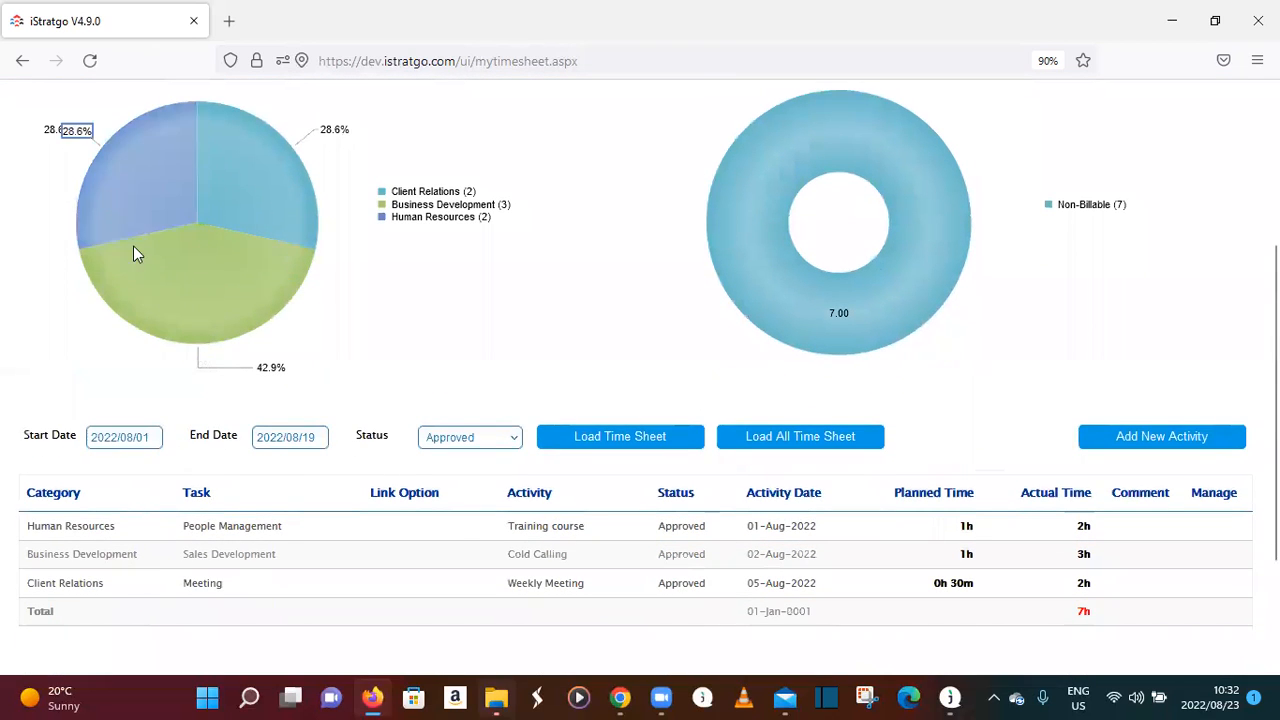
{"action": "scroll", "coordinate": [300, 332], "scroll_direction": "up", "scroll_amount": 1}
{"action": "scroll", "coordinate": [330, 350], "scroll_direction": "up", "scroll_amount": 2}
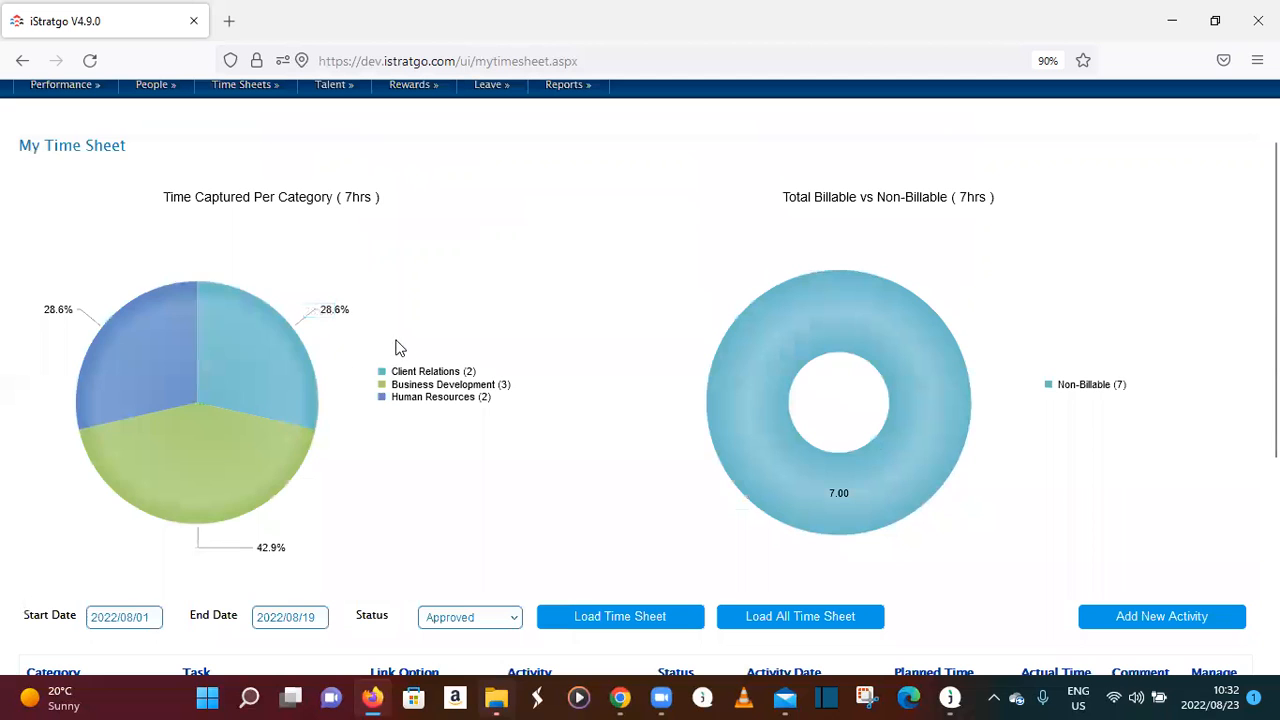
{"action": "scroll", "coordinate": [489, 306], "scroll_direction": "down", "scroll_amount": 3}
{"action": "scroll", "coordinate": [760, 520], "scroll_direction": "down", "scroll_amount": 4}
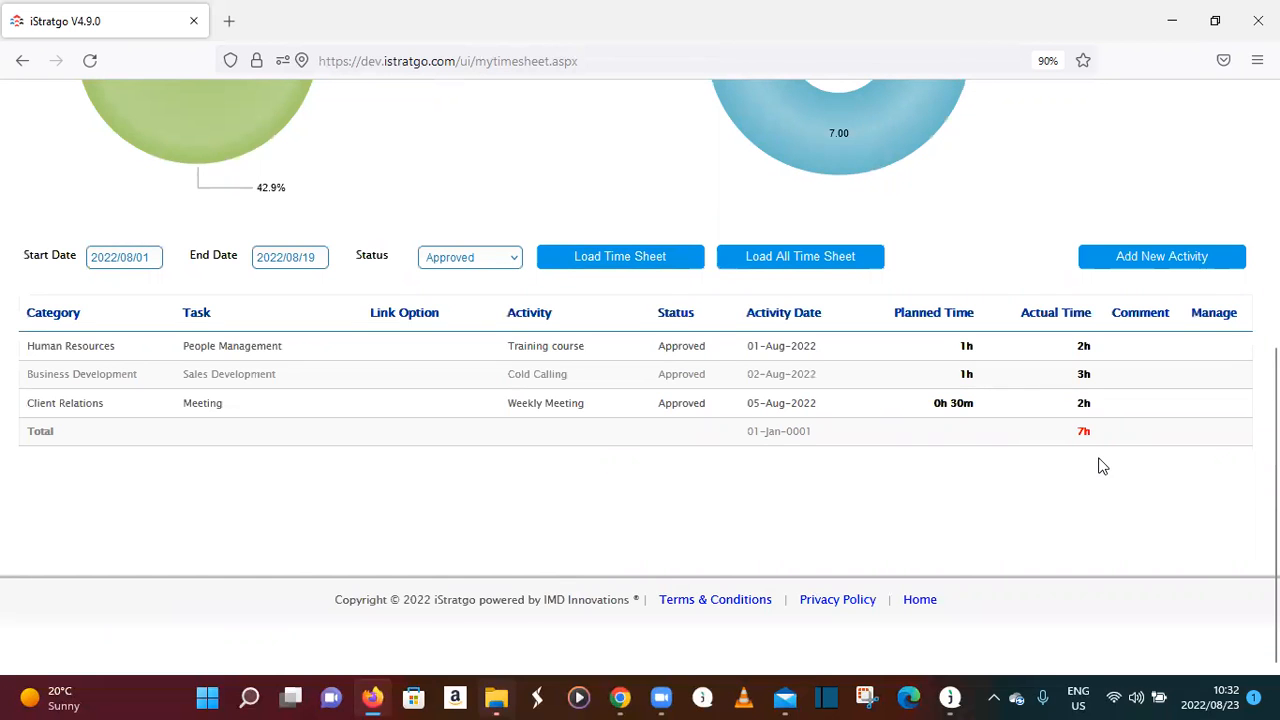
{"action": "scroll", "coordinate": [814, 470], "scroll_direction": "up", "scroll_amount": 3}
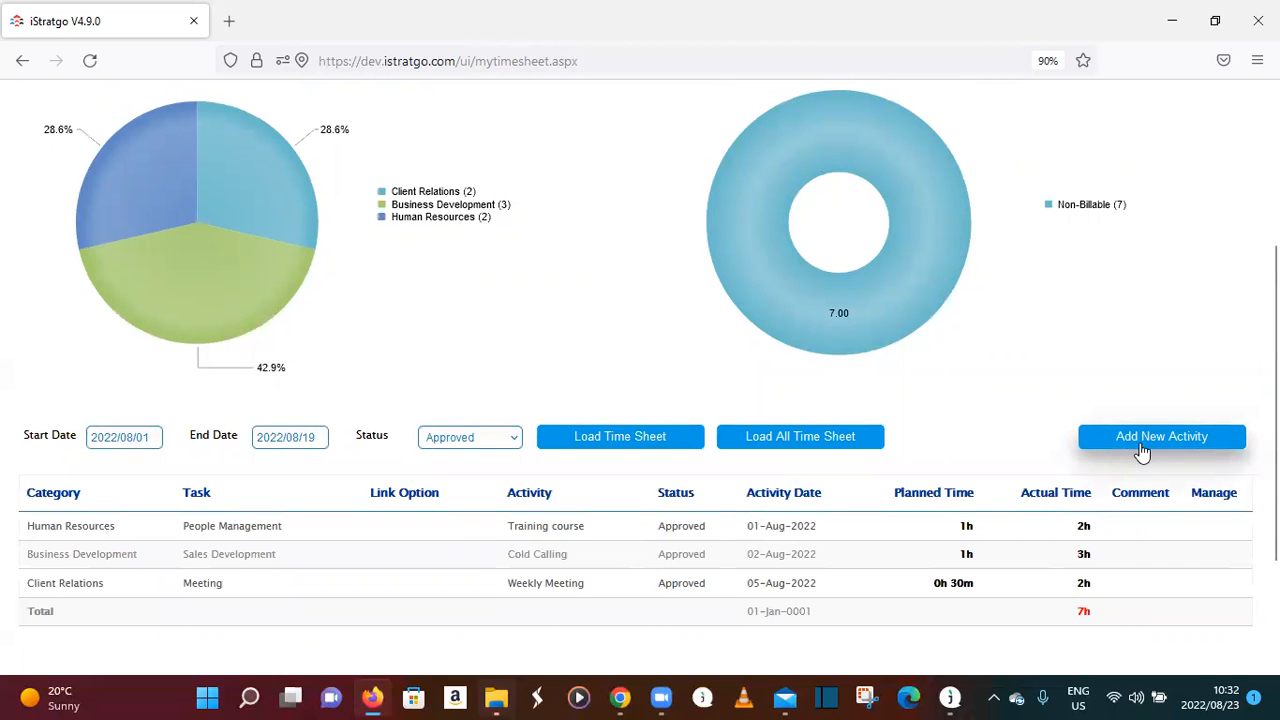
{"action": "left_click", "coordinate": [1168, 450]}
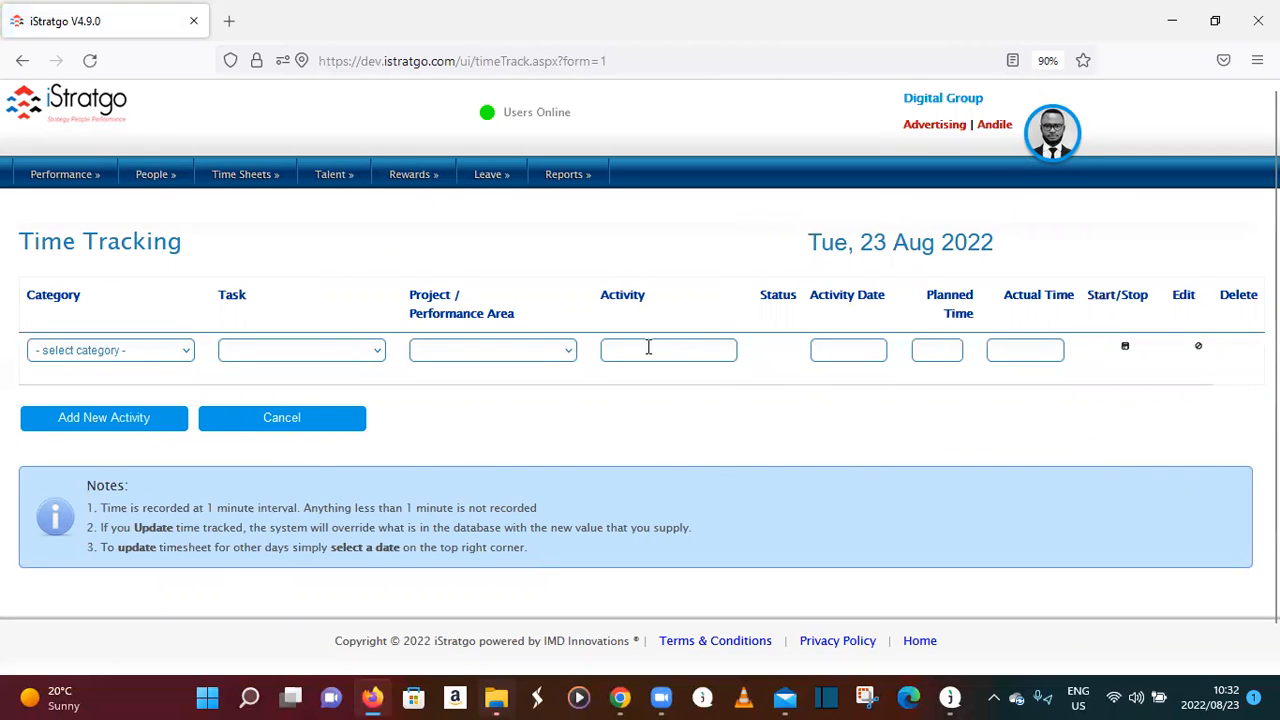
{"action": "left_click", "coordinate": [101, 168]}
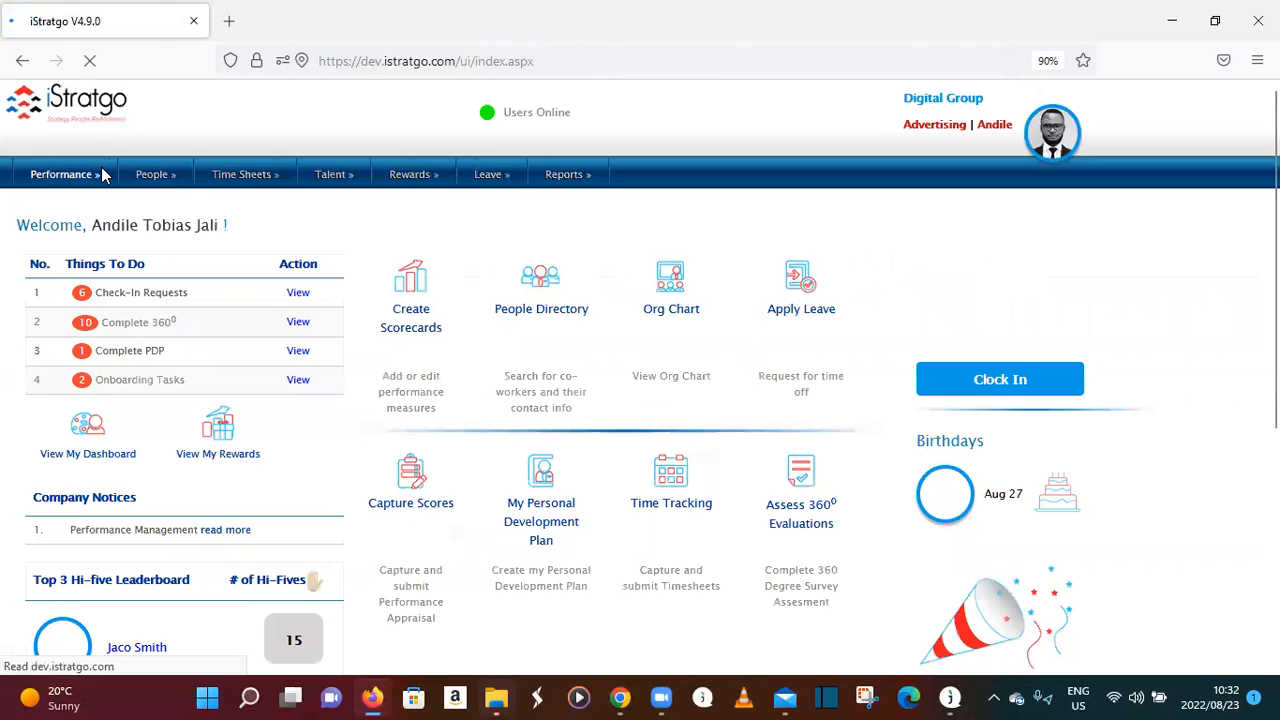
- Open Time Tracking under My Time Sheet and add a new activity row
{"action": "mouse_move", "coordinate": [224, 176]}
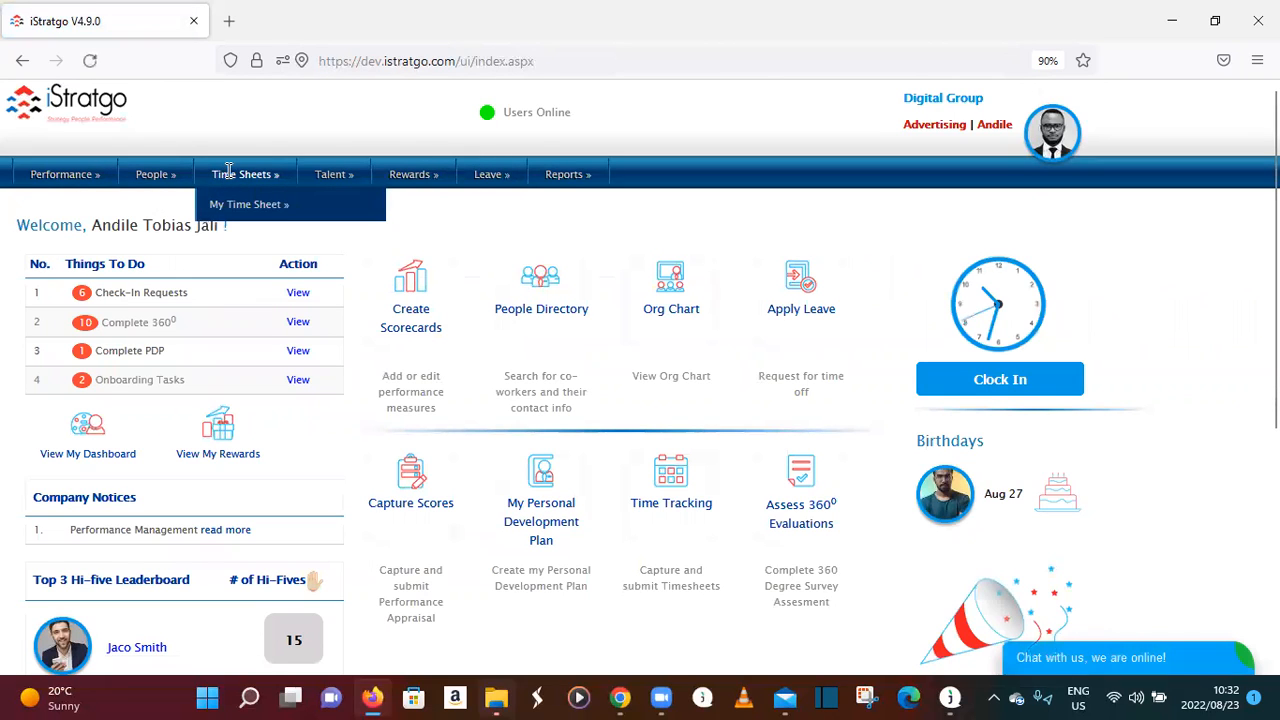
{"action": "mouse_move", "coordinate": [286, 205]}
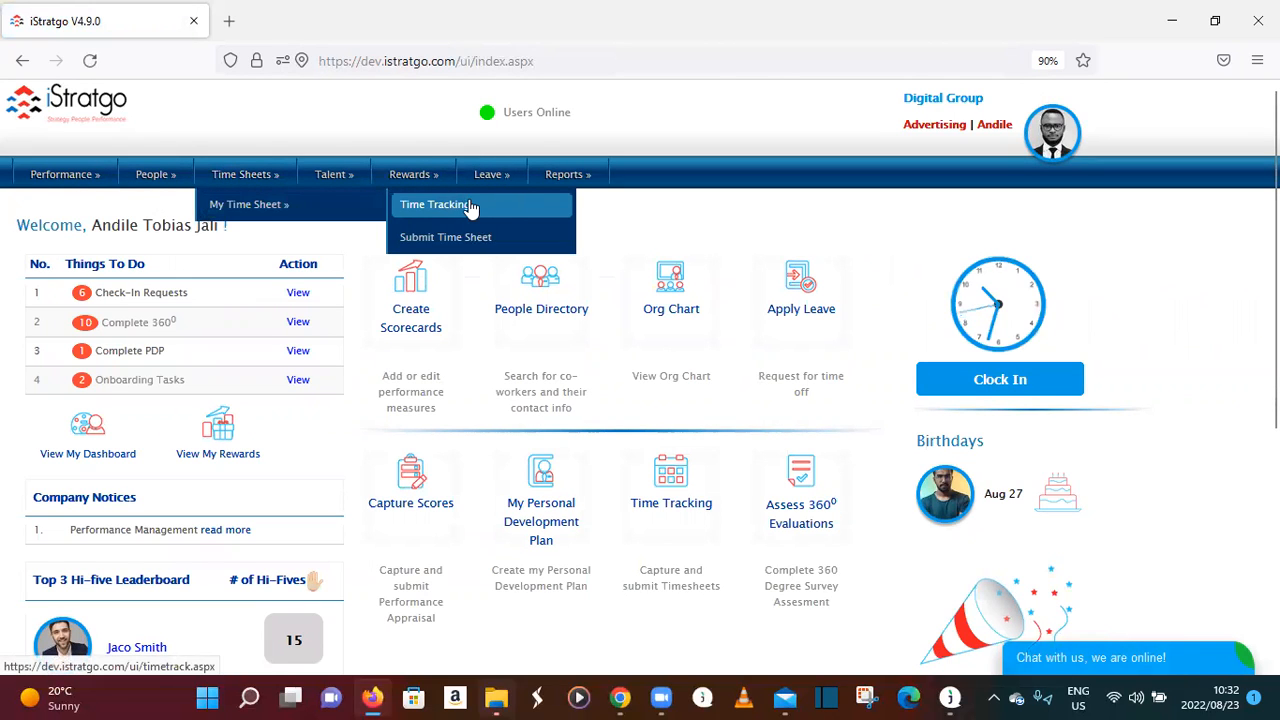
{"action": "left_click", "coordinate": [507, 207]}
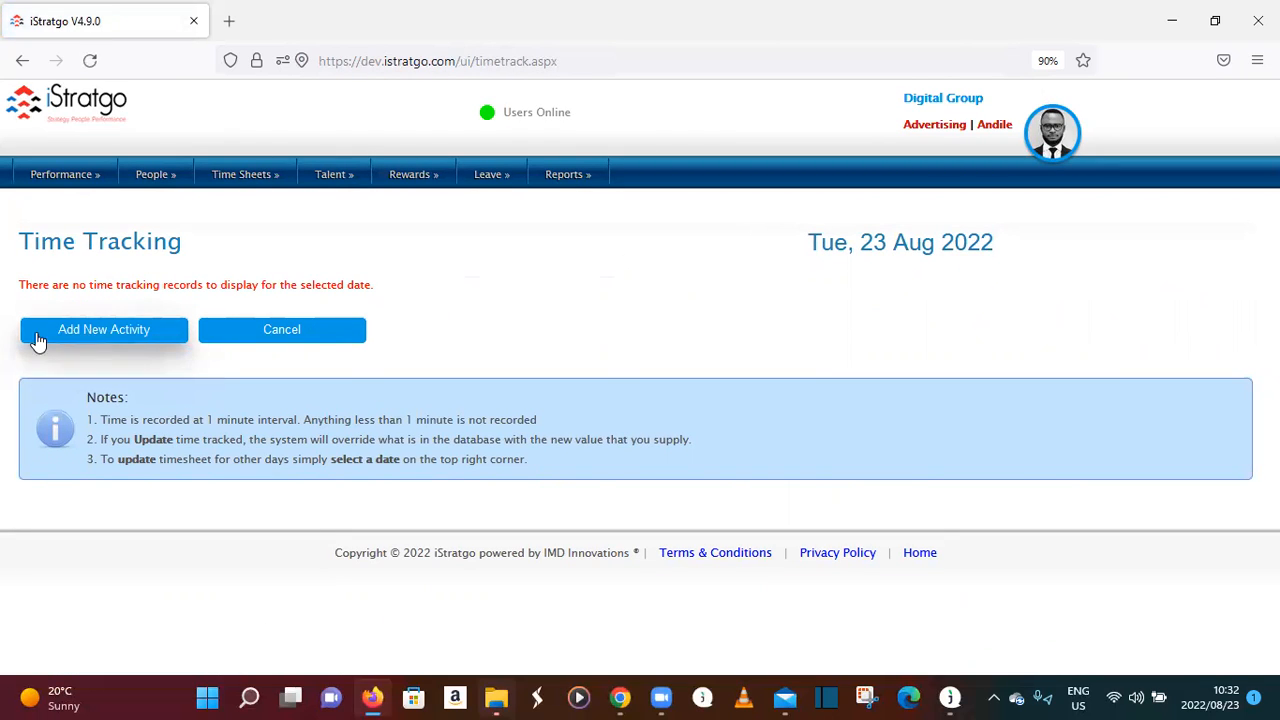
{"action": "left_click", "coordinate": [119, 335]}
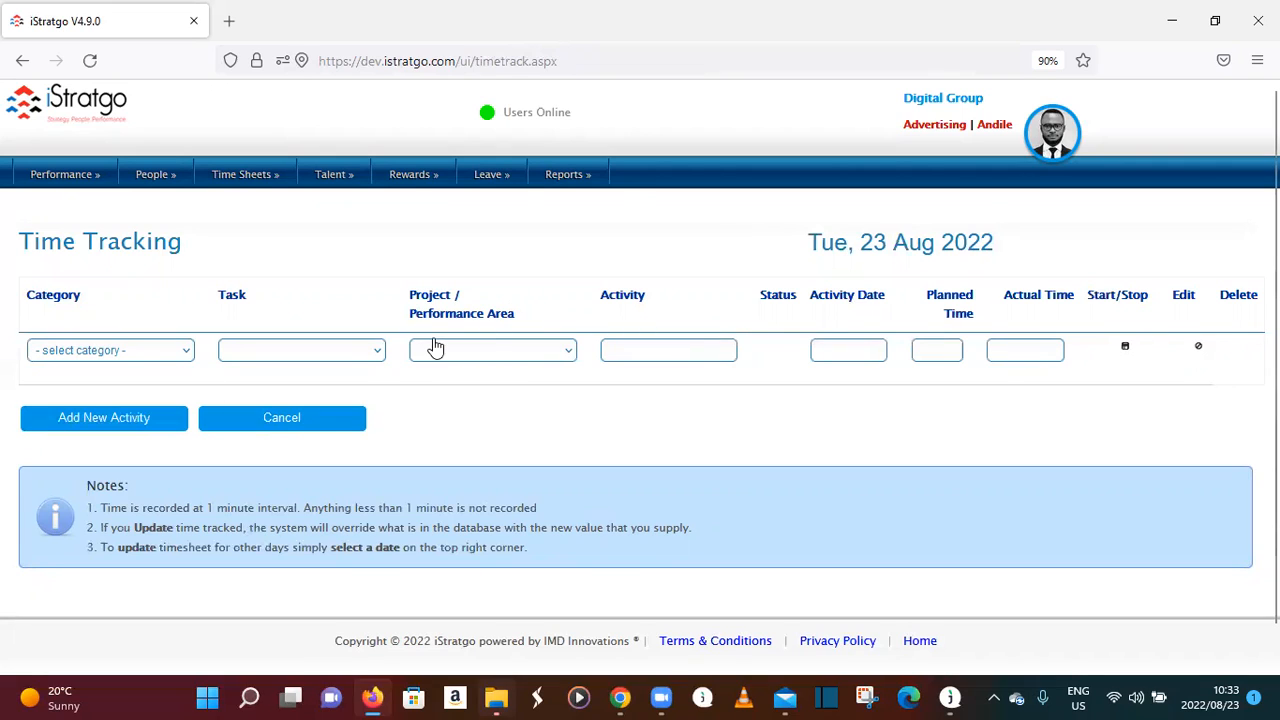
- Set the new activity's category to Client Relations, task to Meeting and activity description to "Weekly Report"
{"action": "left_click", "coordinate": [186, 352]}
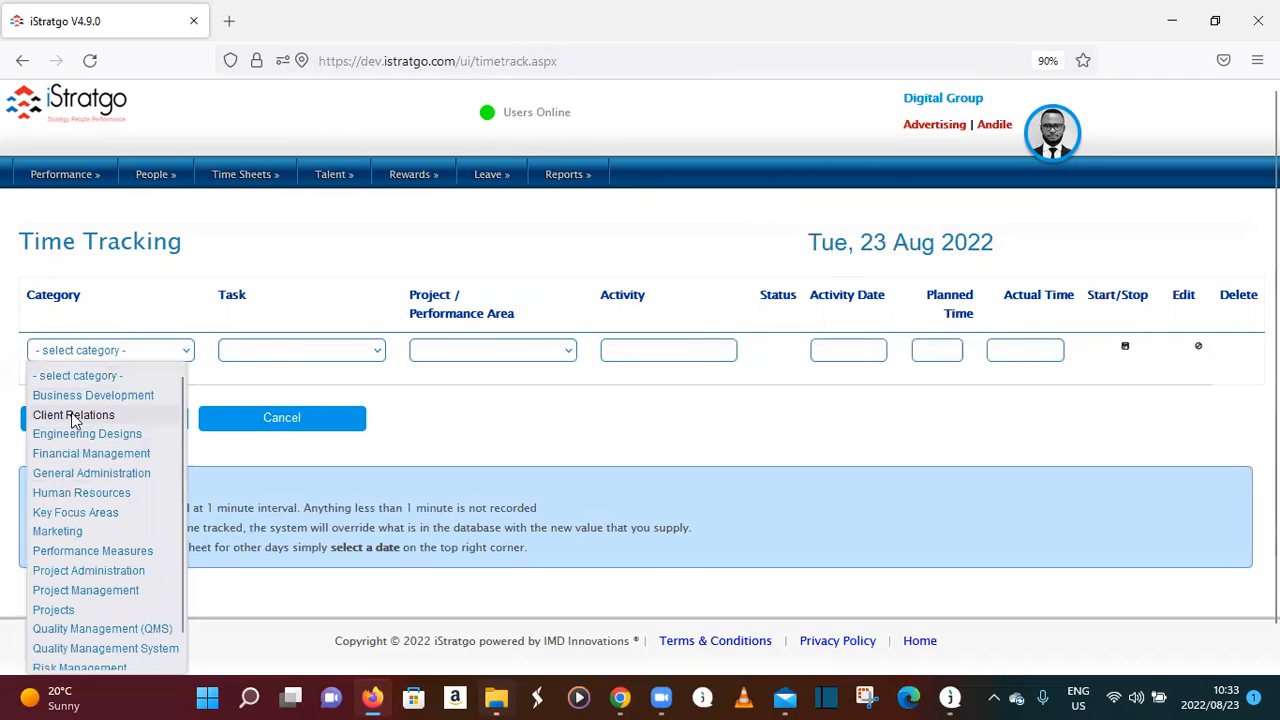
{"action": "left_click", "coordinate": [73, 415]}
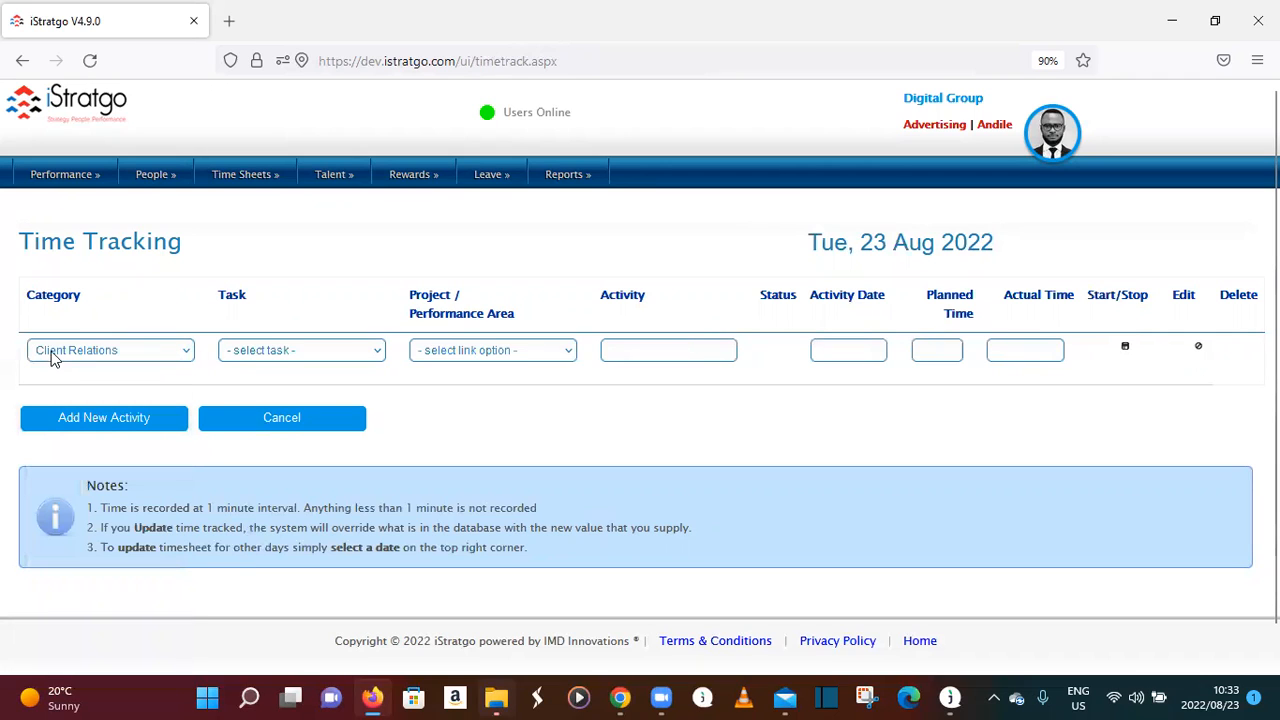
{"action": "left_click", "coordinate": [378, 350]}
{"action": "left_click", "coordinate": [251, 570]}
{"action": "left_click", "coordinate": [630, 347]}
{"action": "type", "text": "W"}
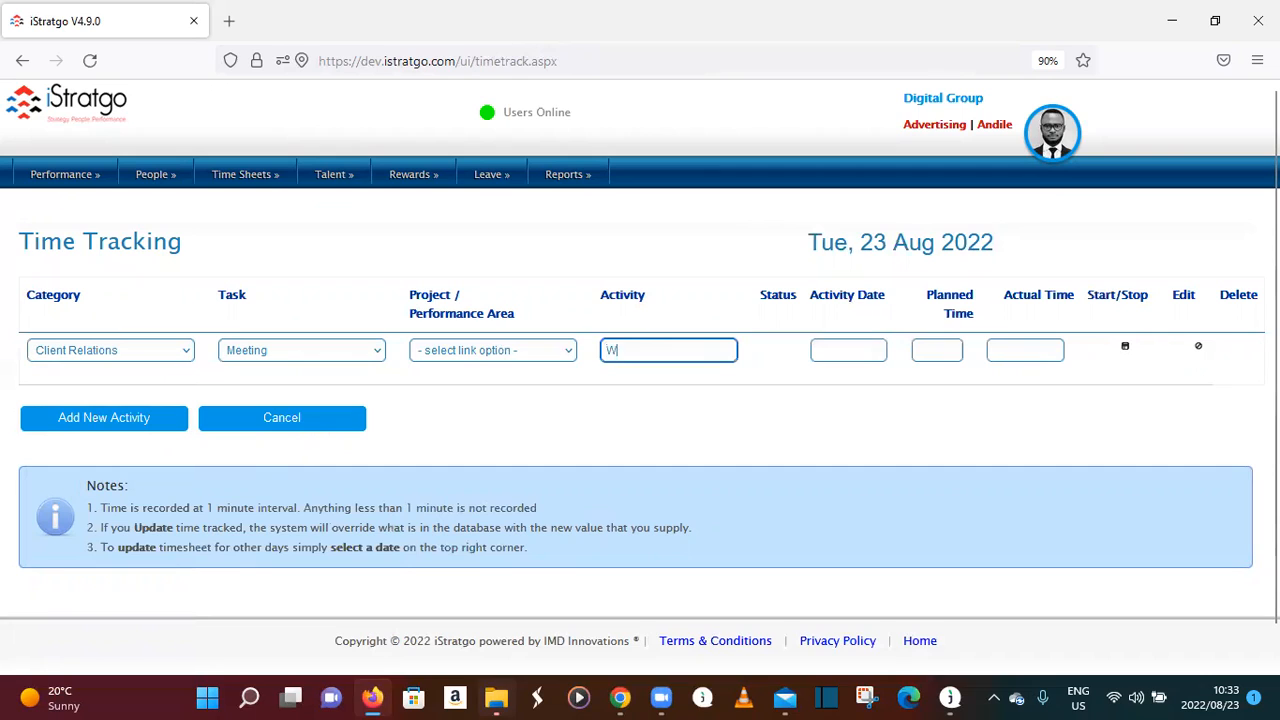
{"action": "type", "text": "eekly Report"}
- Set the Weekly Report activity's date to 2022/08/02, planned time to 1 and actual time to 4, and save the activity
{"action": "left_click", "coordinate": [835, 351]}
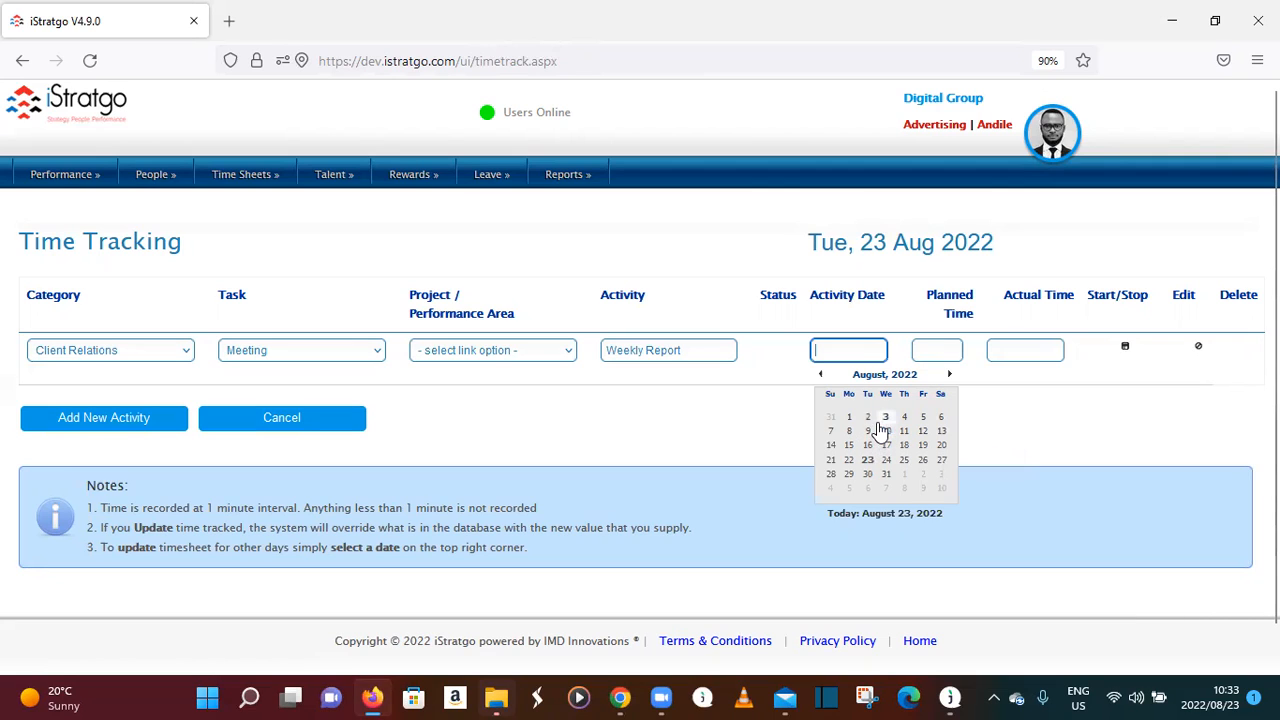
{"action": "left_click", "coordinate": [867, 418]}
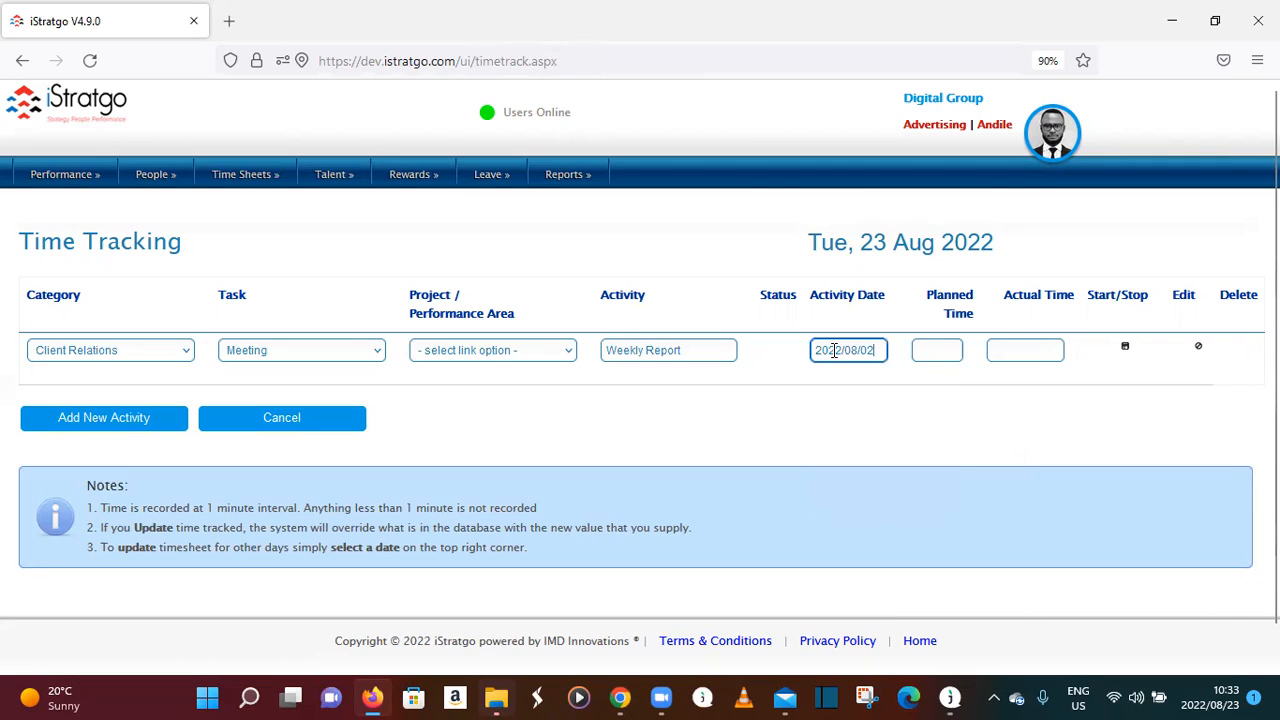
{"action": "left_click", "coordinate": [948, 359]}
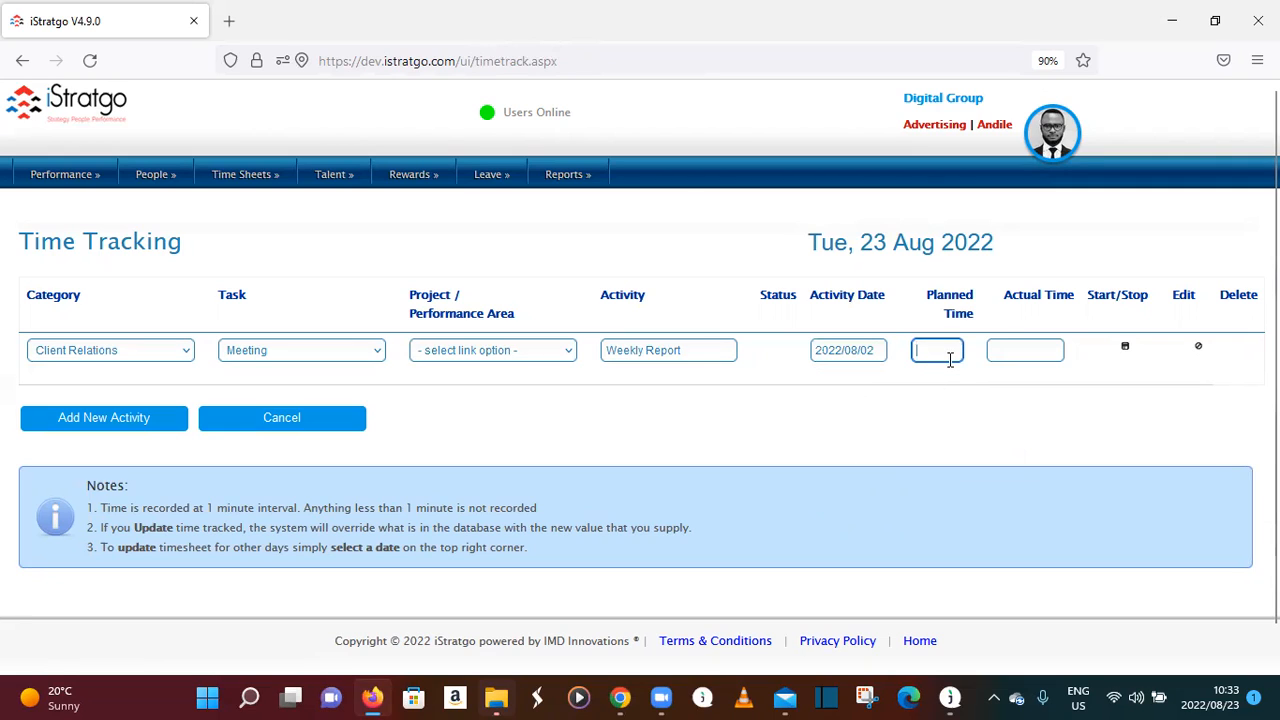
{"action": "type", "text": "1"}
{"action": "left_click", "coordinate": [1004, 349]}
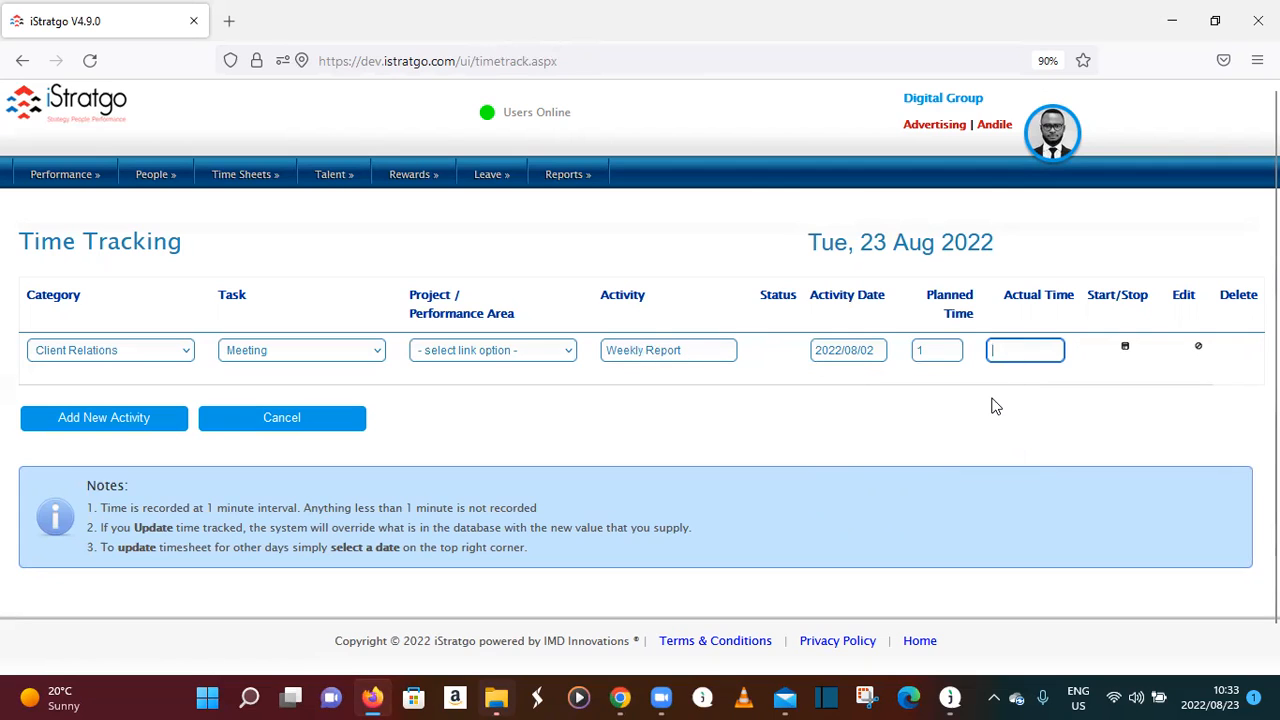
{"action": "type", "text": "4"}
{"action": "left_click", "coordinate": [1125, 352]}
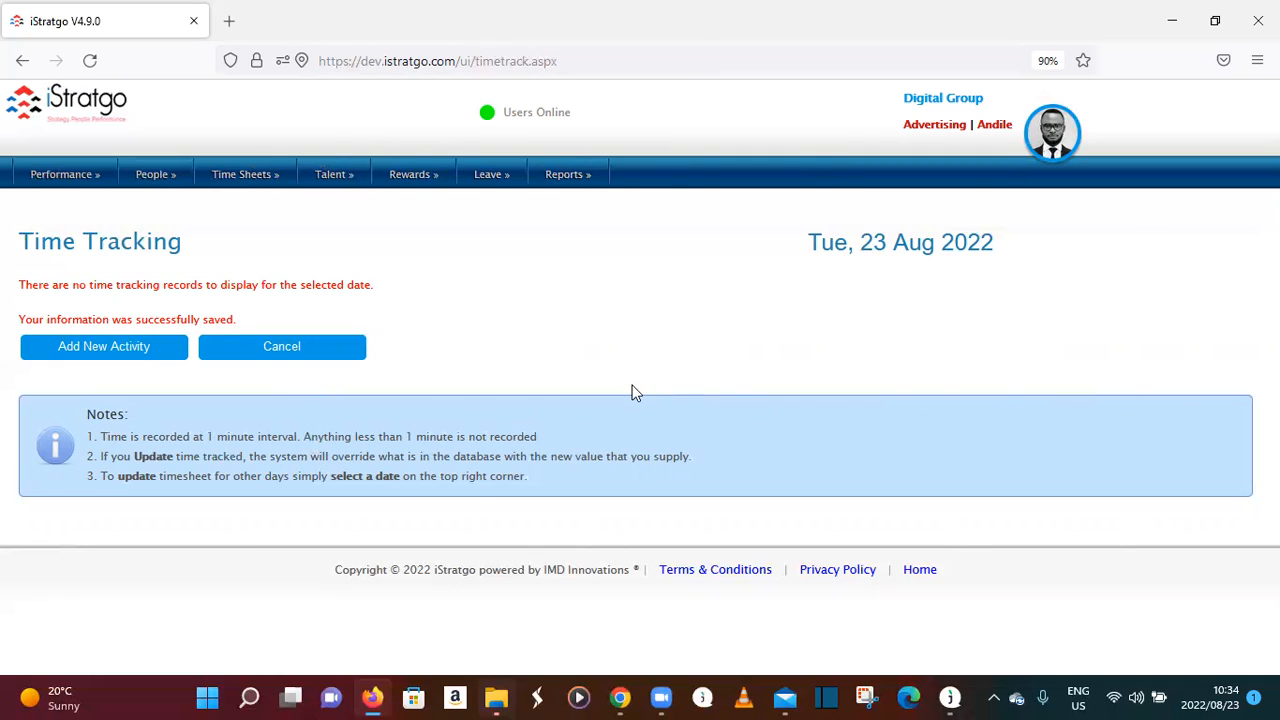
- Display the Time Tracking records for Tuesday, 2 August 2022
{"action": "left_click", "coordinate": [896, 246]}
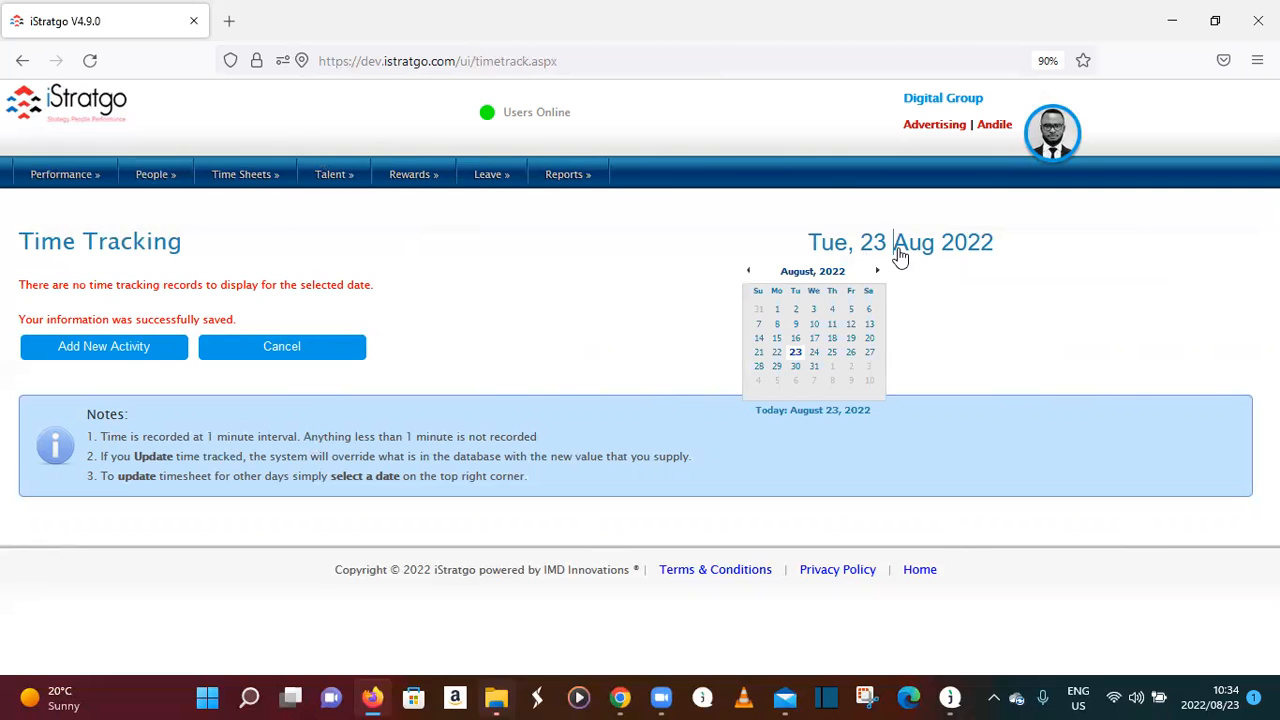
{"action": "left_click", "coordinate": [795, 309]}
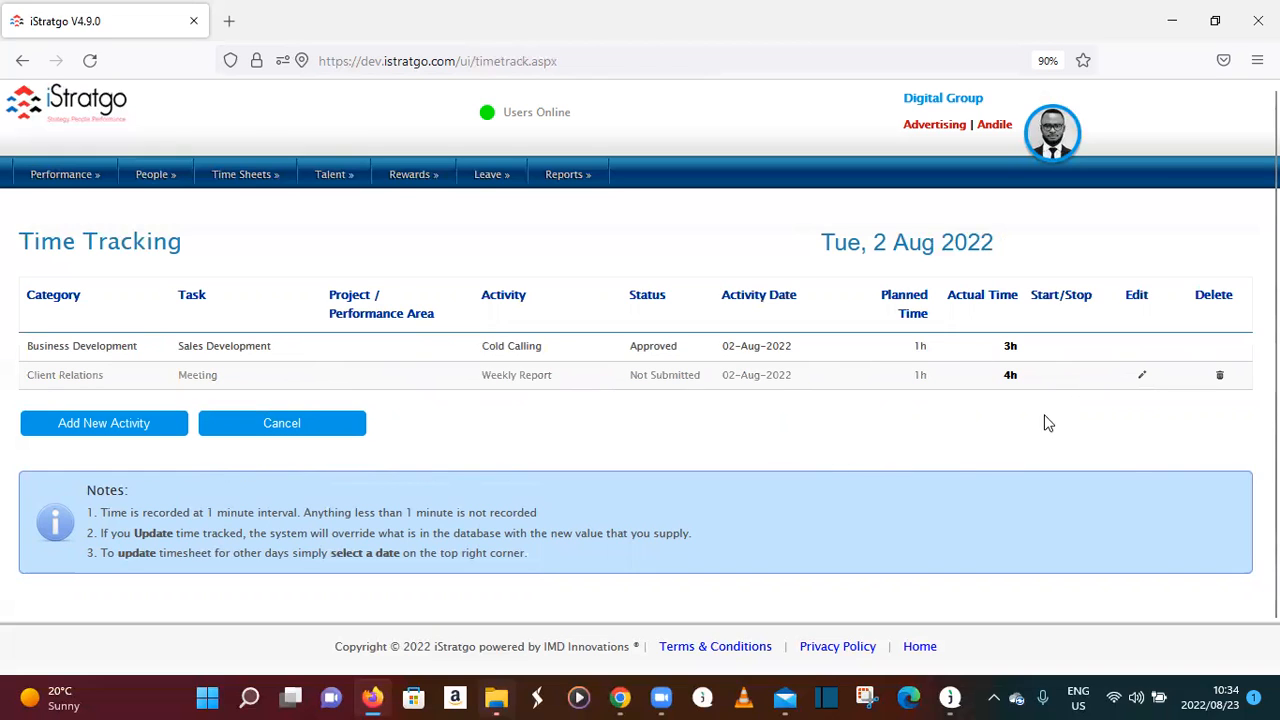
- Open Submit Time Sheet under My Time Sheet, select all listed activities and submit the time sheet
{"action": "mouse_move", "coordinate": [249, 180]}
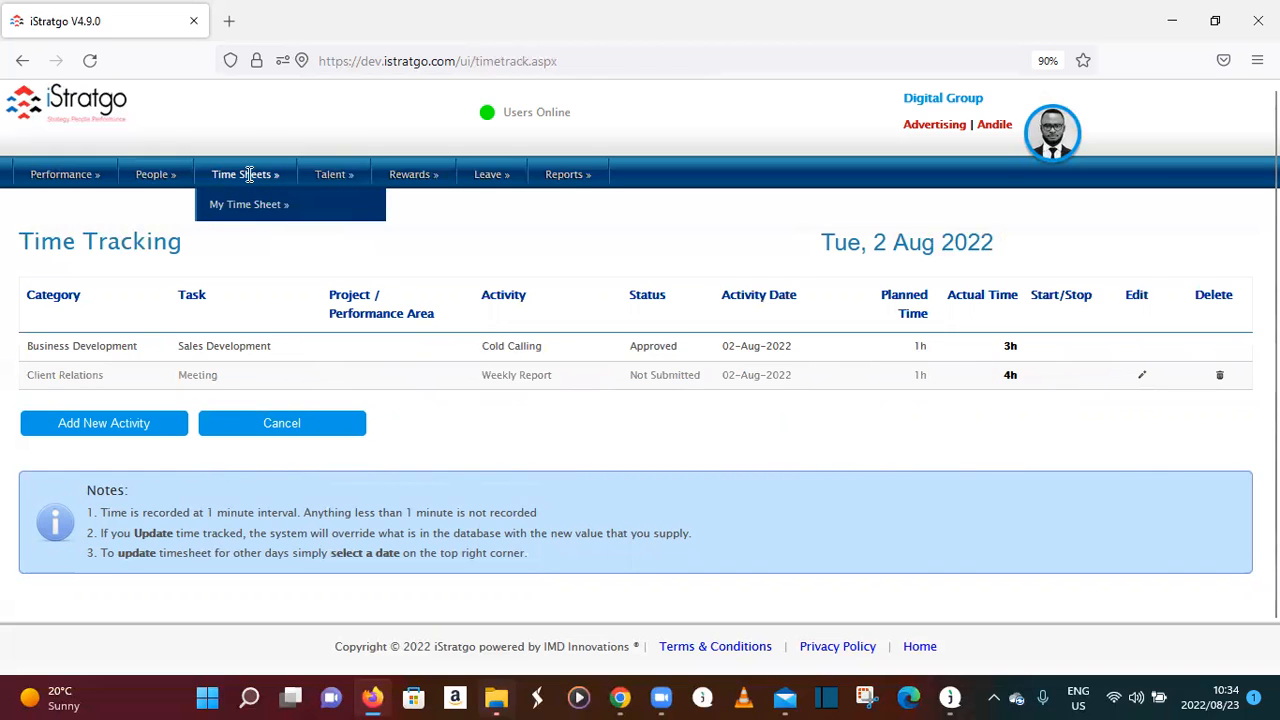
{"action": "mouse_move", "coordinate": [260, 206]}
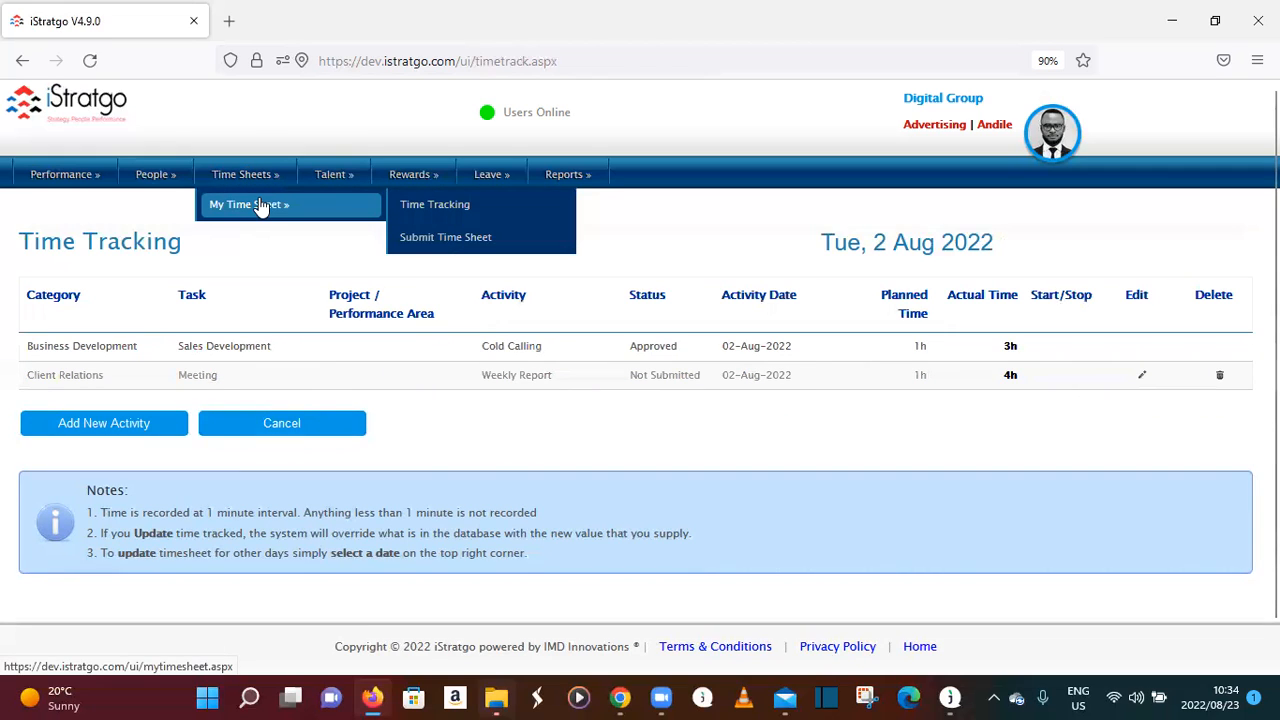
{"action": "left_click", "coordinate": [460, 247]}
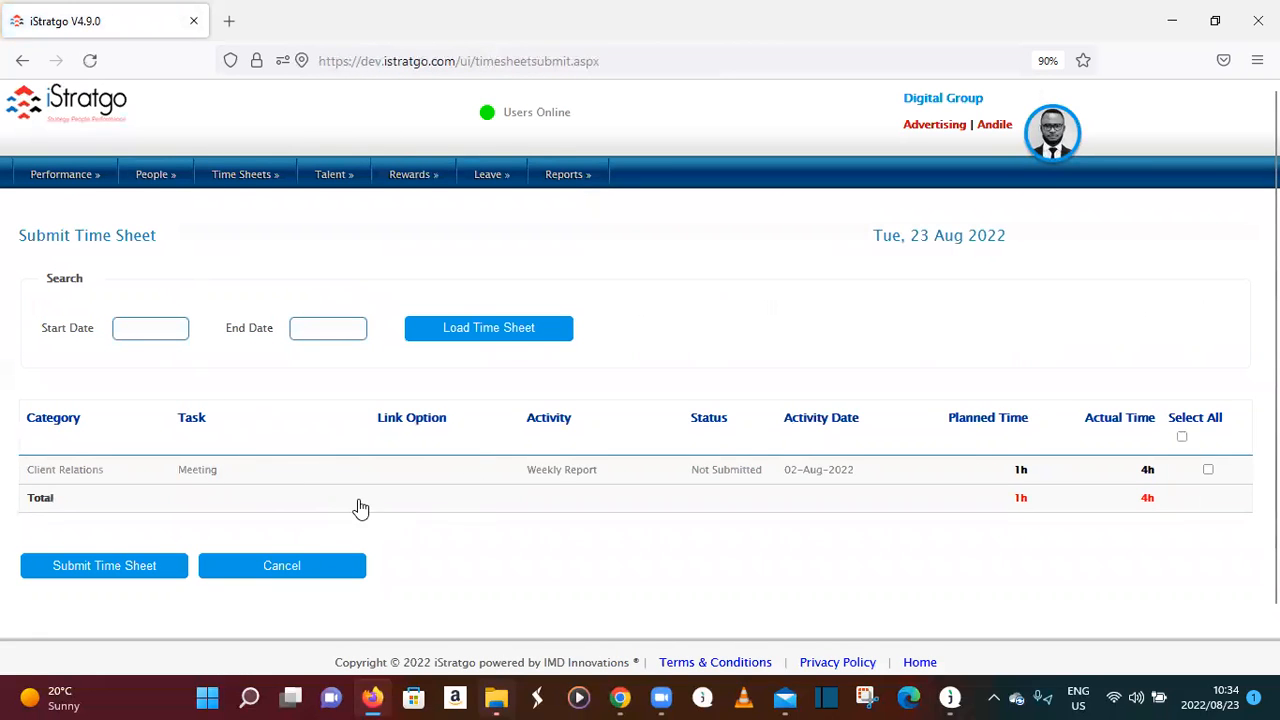
{"action": "scroll", "coordinate": [652, 531], "scroll_direction": "down", "scroll_amount": 1}
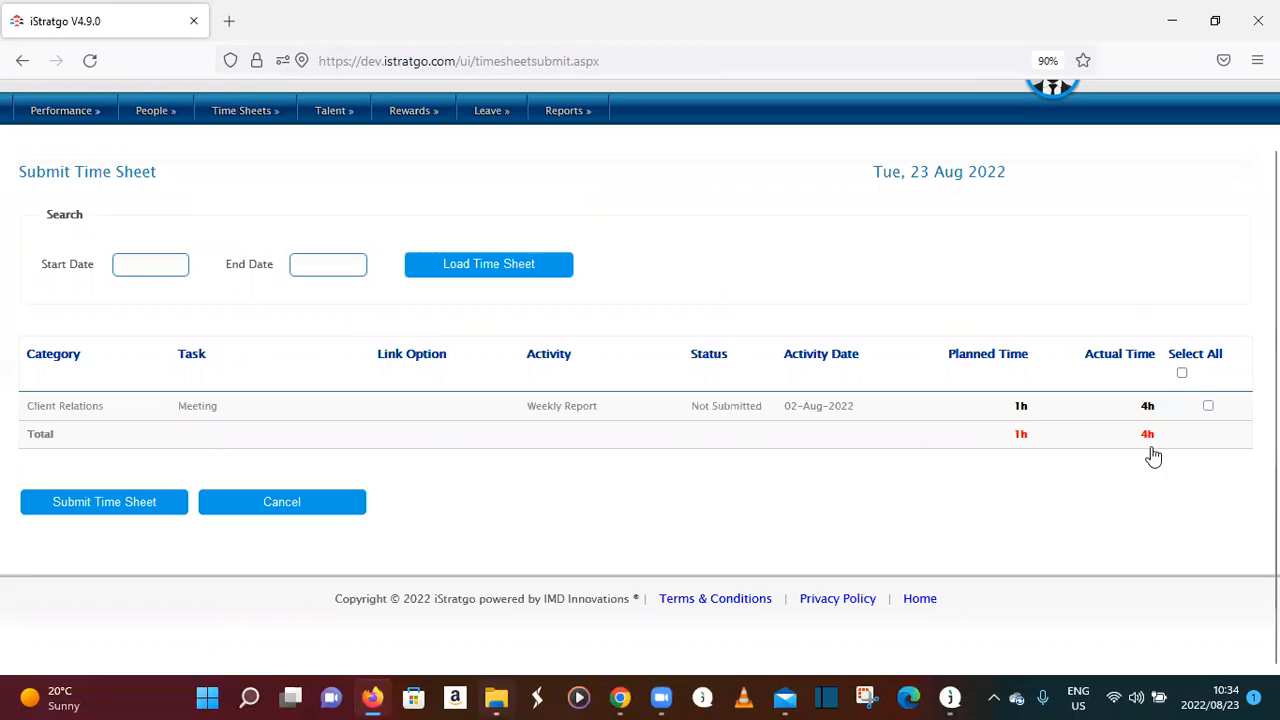
{"action": "left_click", "coordinate": [1182, 372]}
{"action": "left_click", "coordinate": [104, 505]}
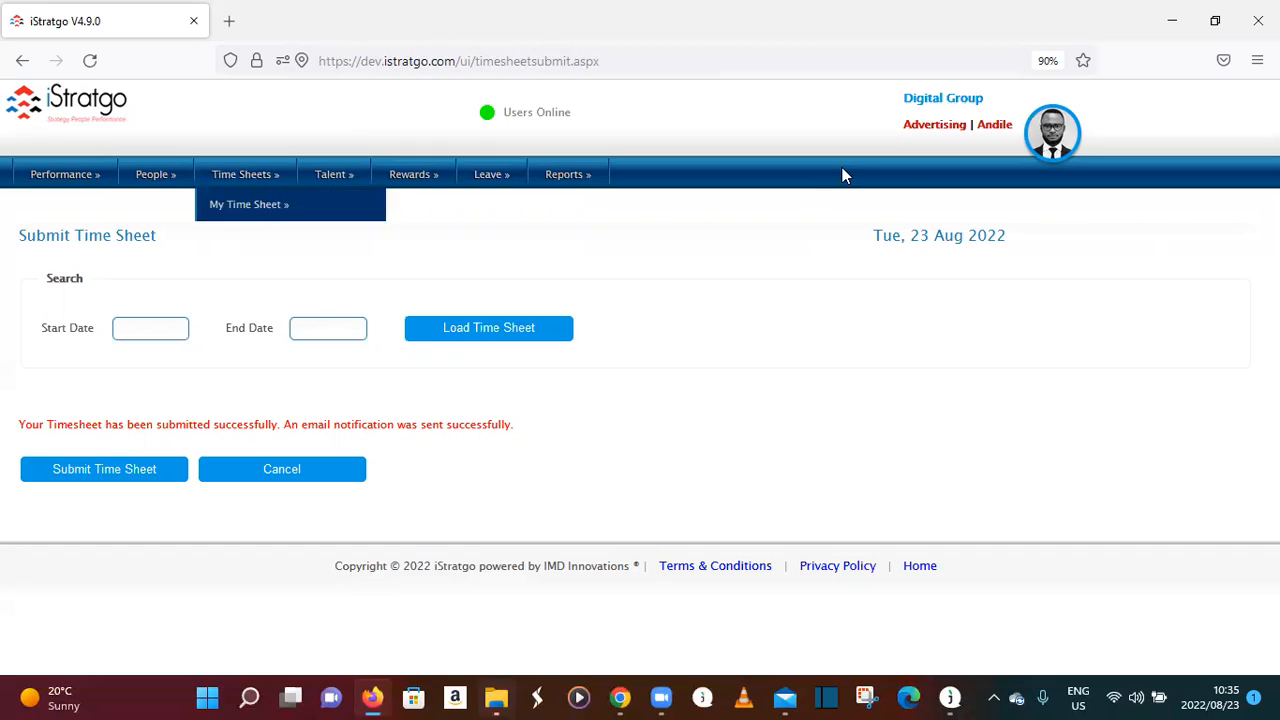
{"action": "mouse_move", "coordinate": [1062, 134]}
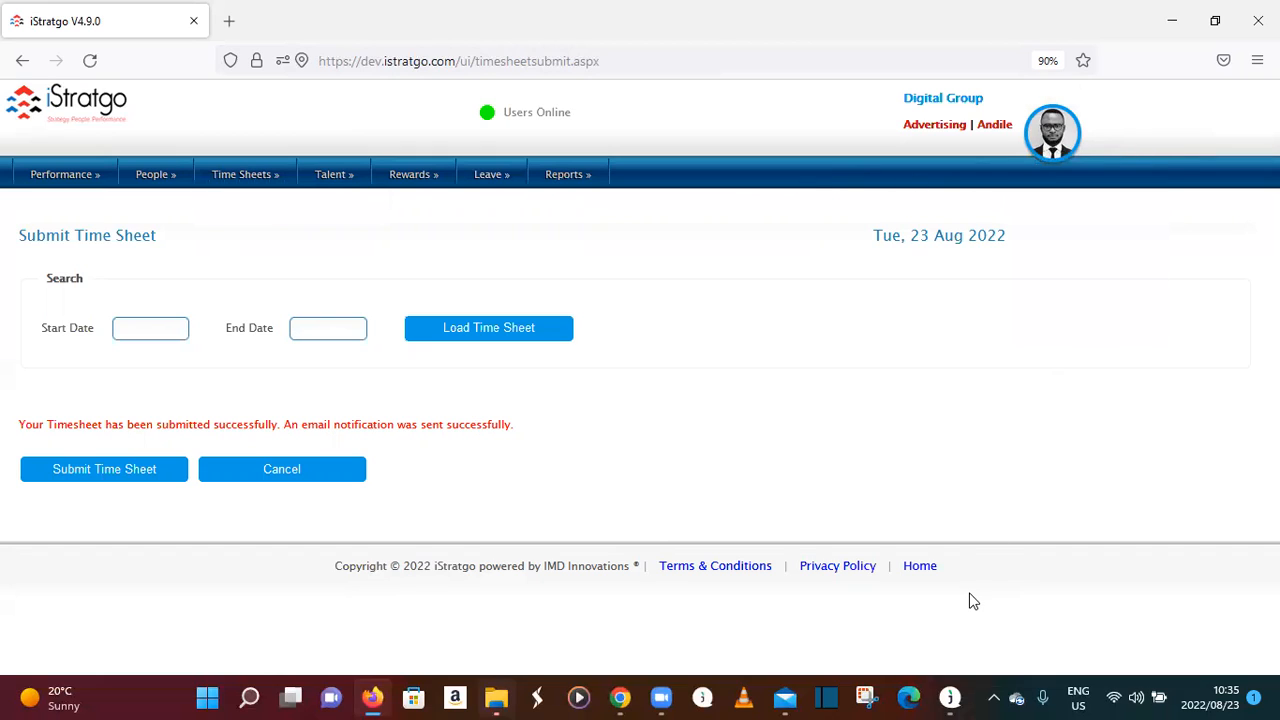